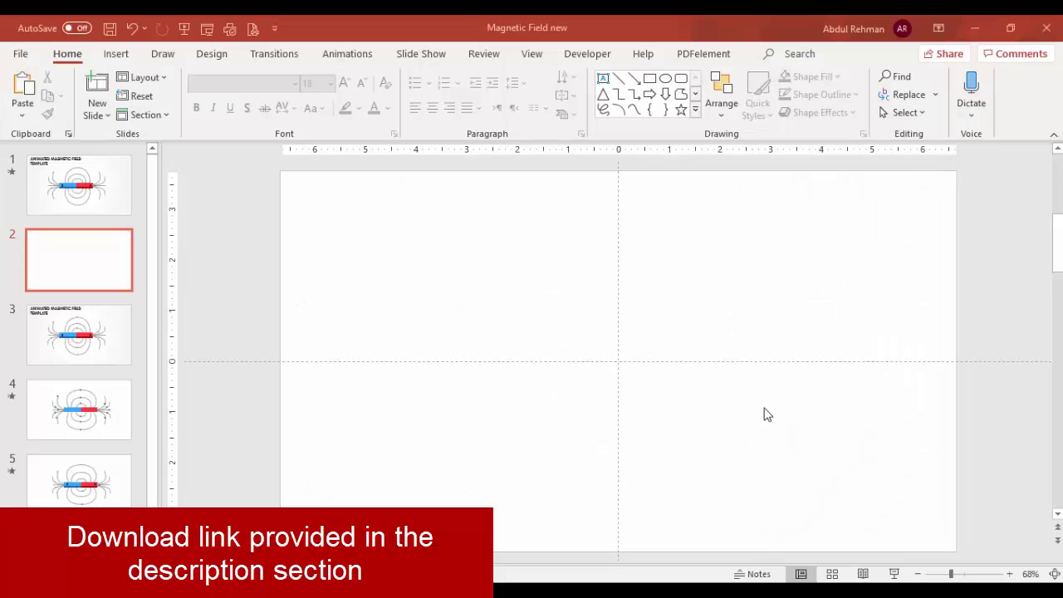
Draw a rectangle just left of the slide centre, widened slightly to the left.
click(532, 55)
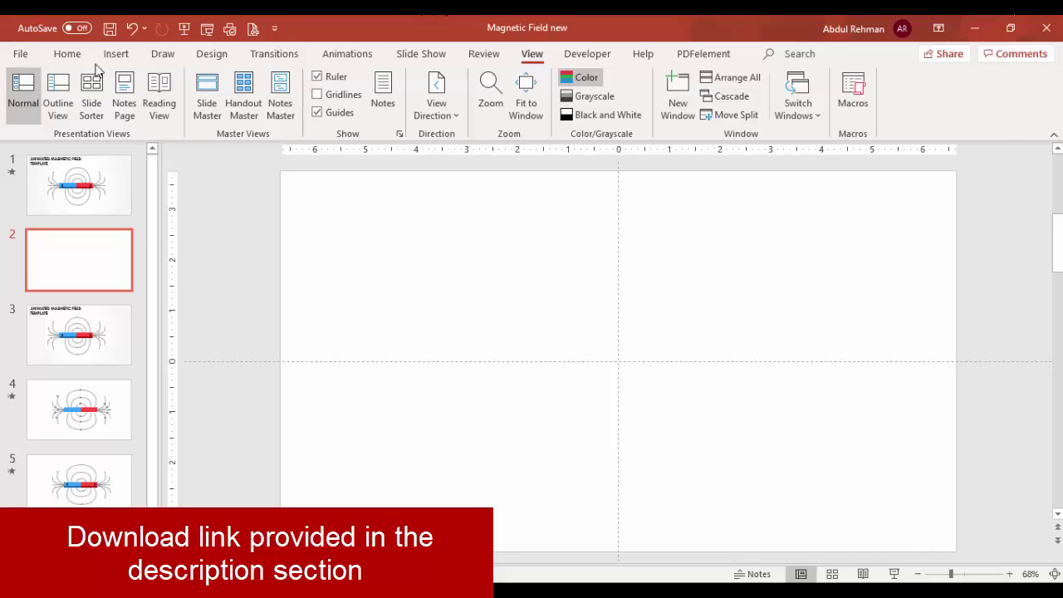
click(119, 57)
click(242, 114)
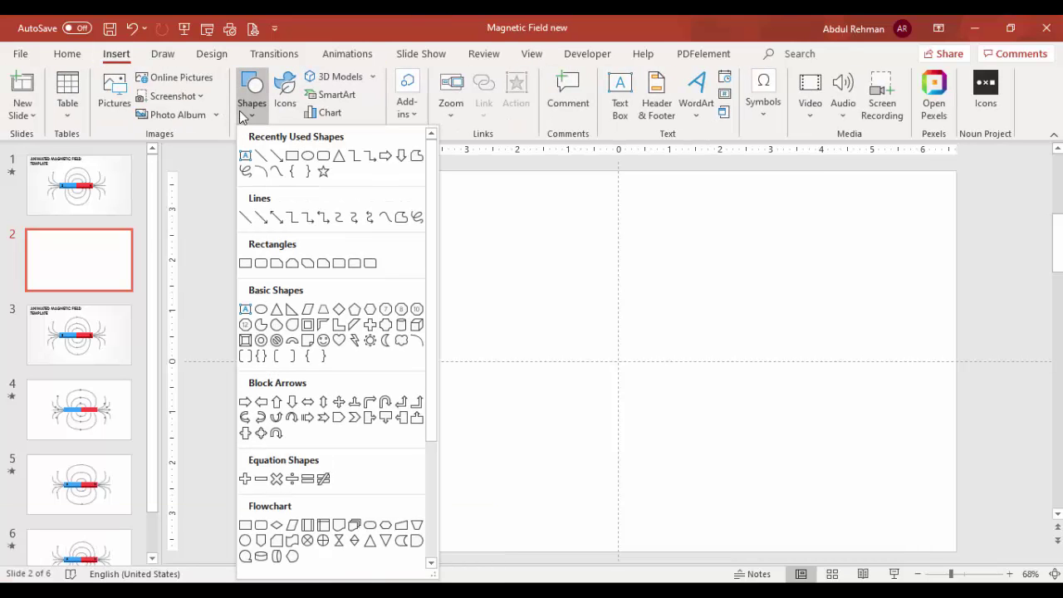
click(245, 264)
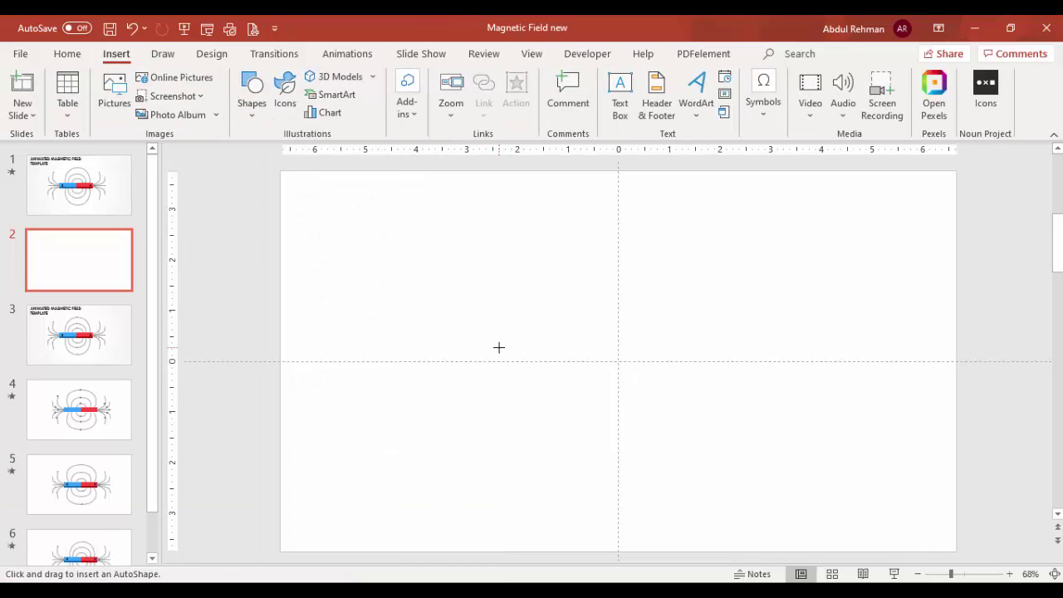
drag(498, 347, 619, 376)
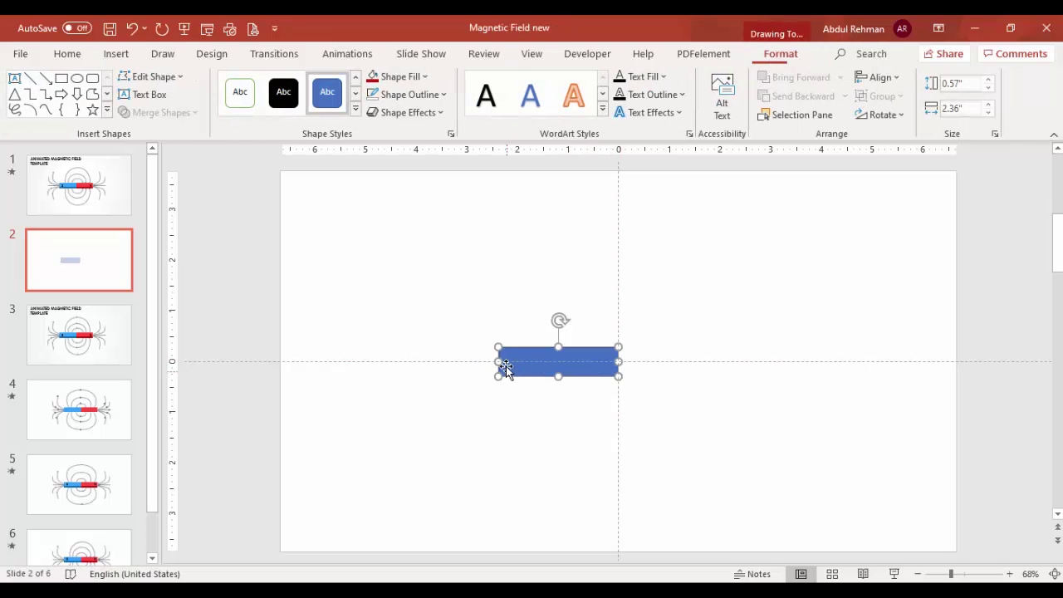
drag(498, 361, 492, 361)
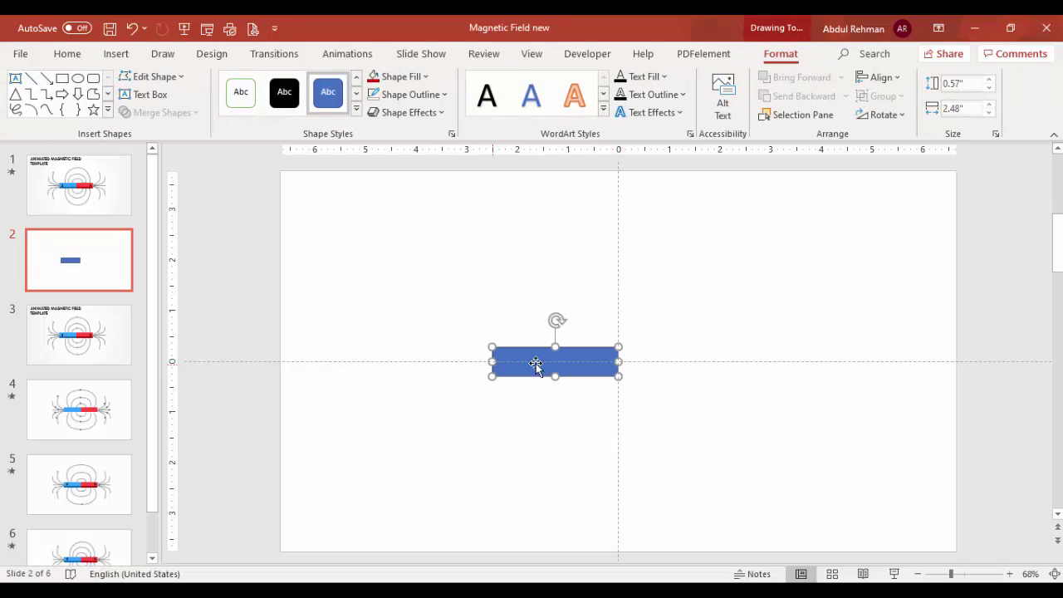
Remove the rectangle's outline and place a copy beside it on the right.
click(413, 94)
click(426, 309)
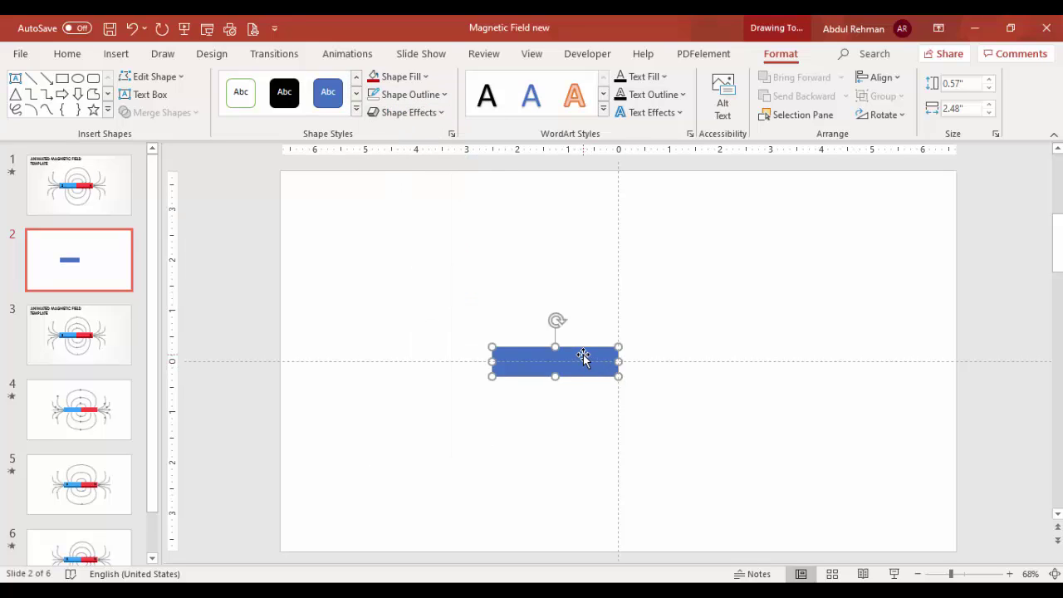
drag(580, 358, 696, 349)
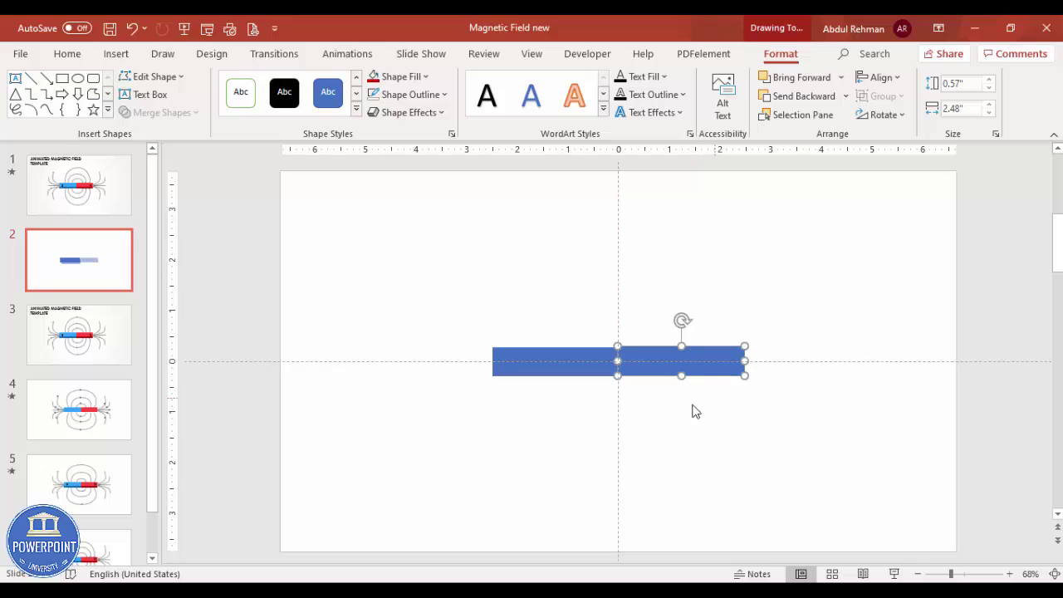
Align the two rectangles on their middles.
shift+click(591, 356)
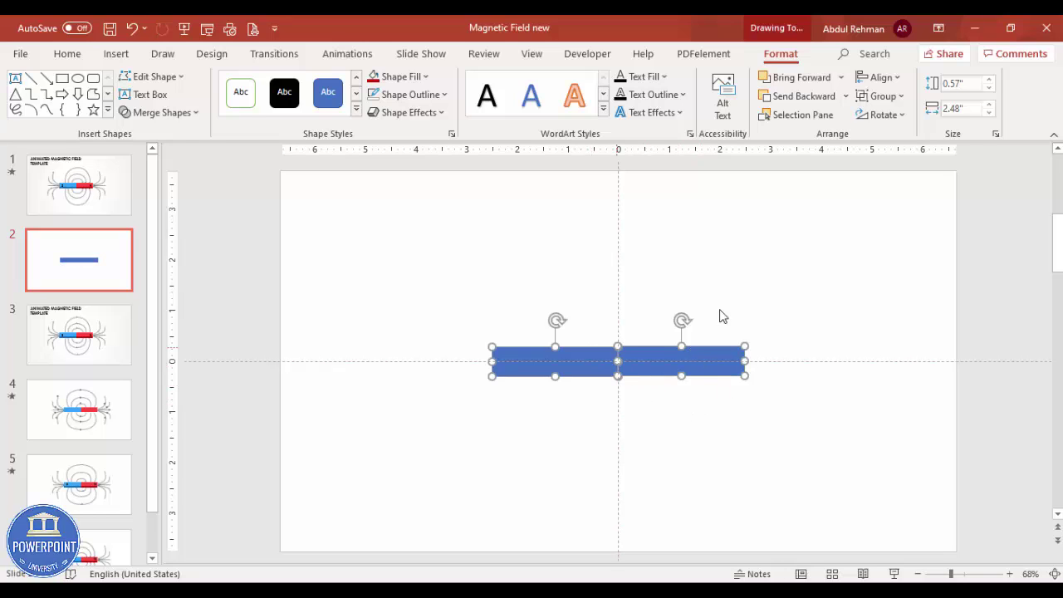
click(879, 79)
click(910, 187)
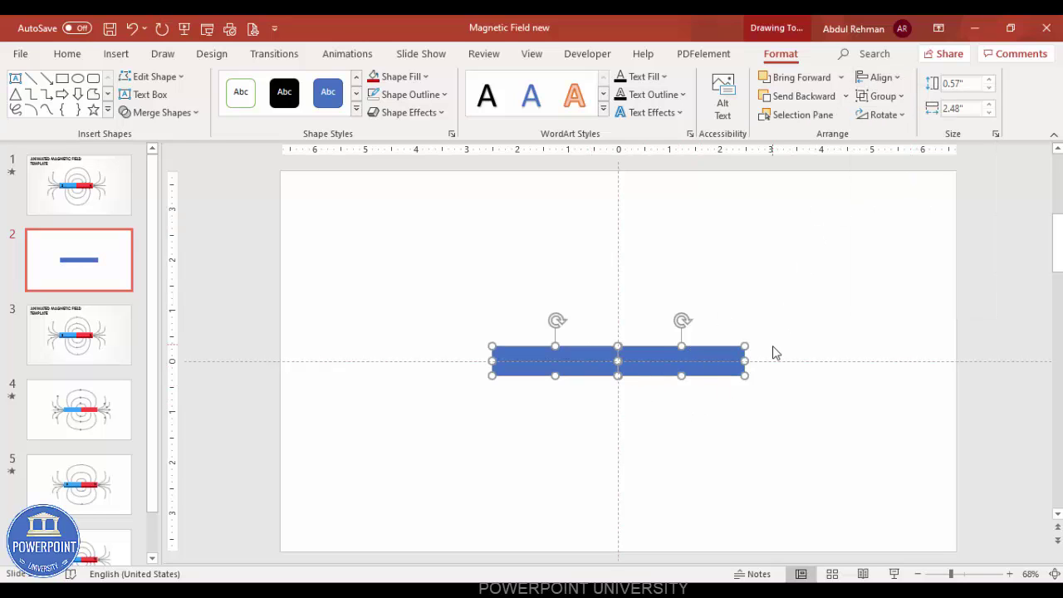
click(696, 414)
Fill the left rectangle light blue and the right rectangle red.
click(570, 361)
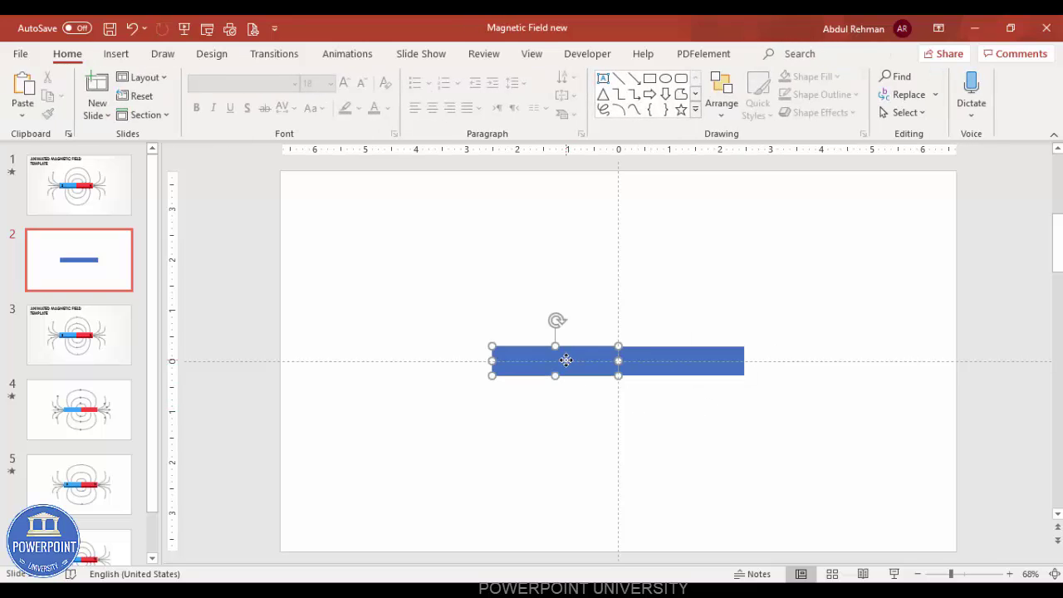
click(424, 76)
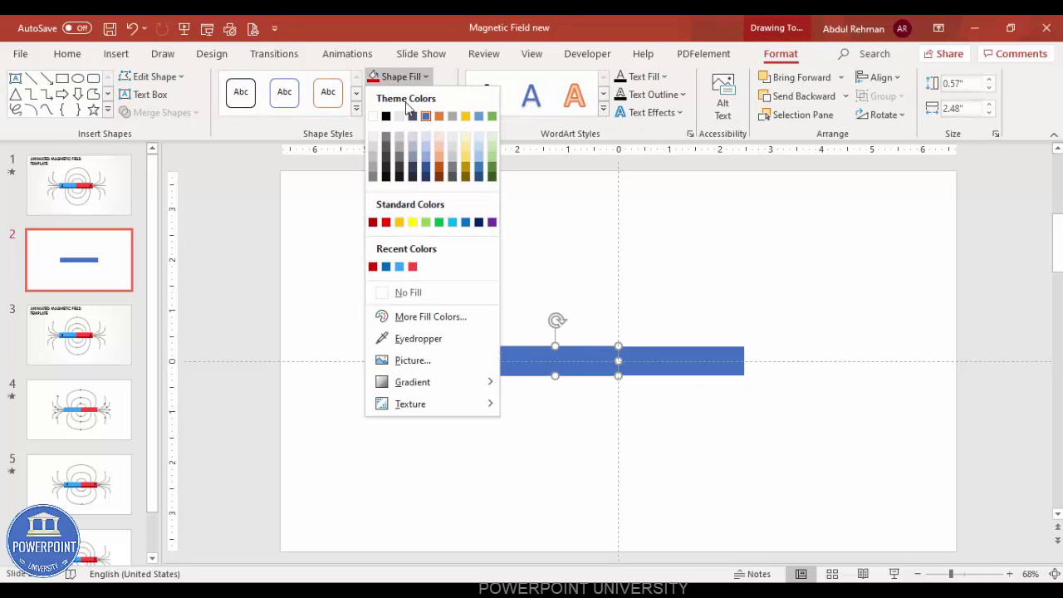
click(402, 269)
click(712, 369)
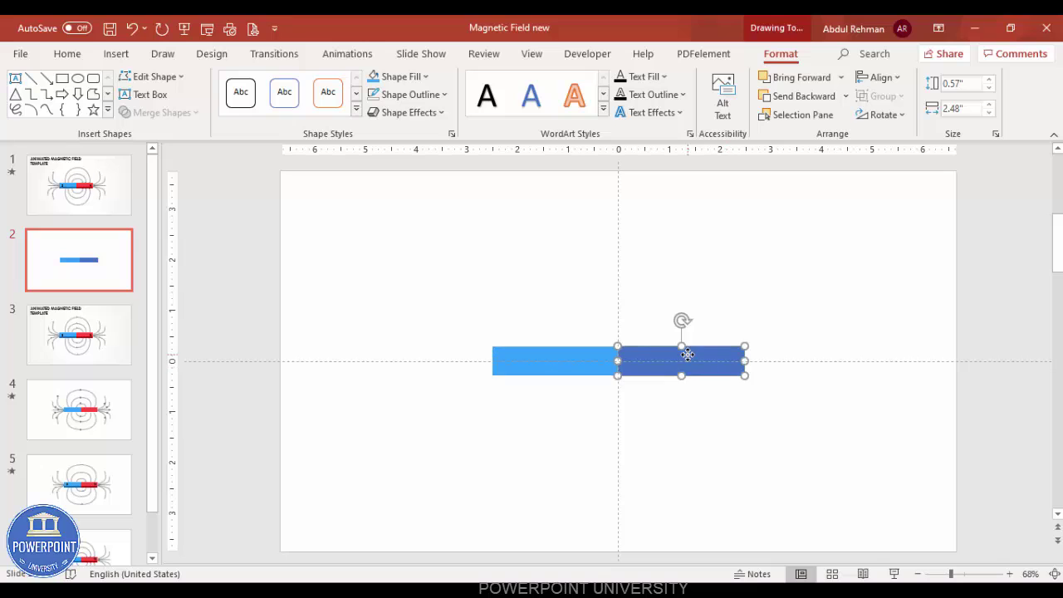
click(397, 77)
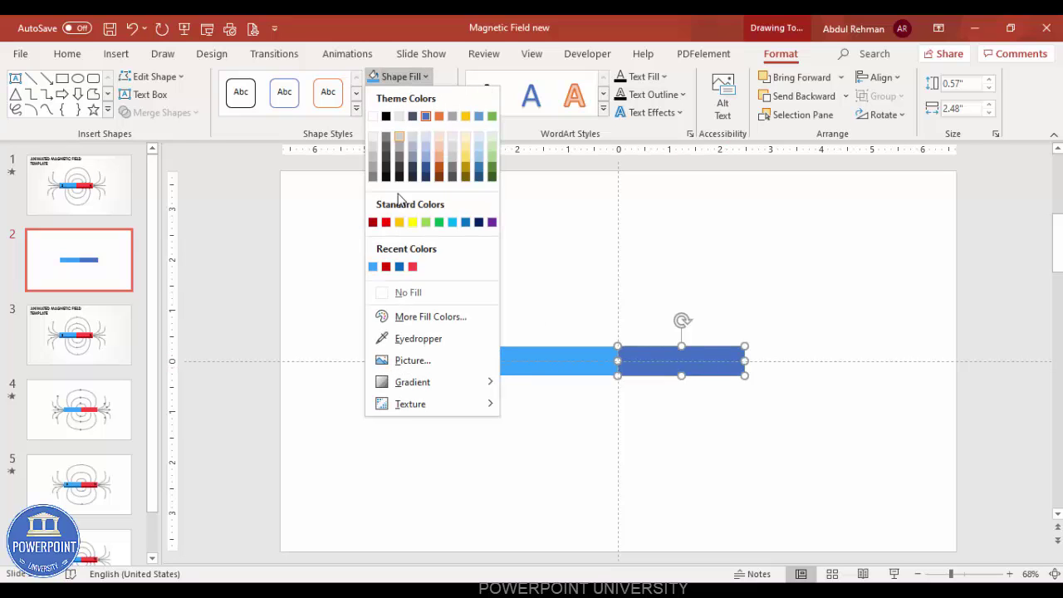
click(412, 268)
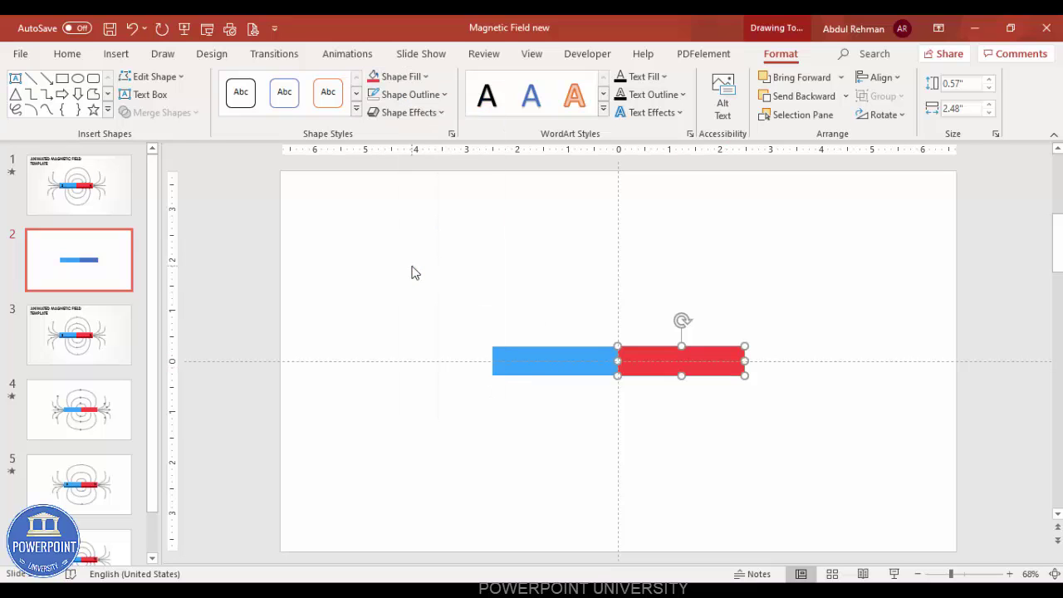
click(764, 316)
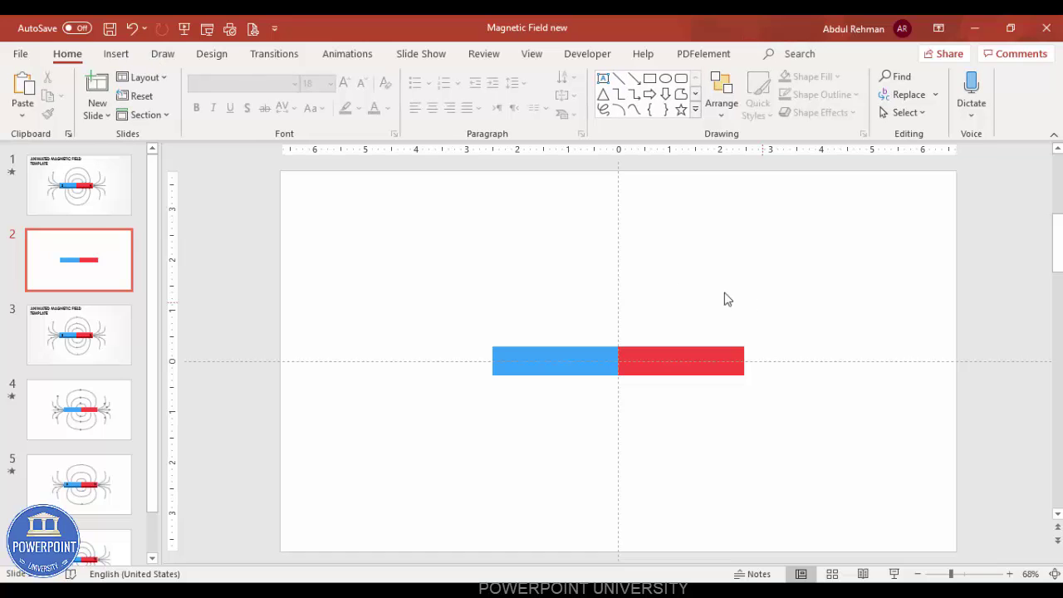
Draw an outline-free dark blue strip over the blue bar's lower half.
click(116, 53)
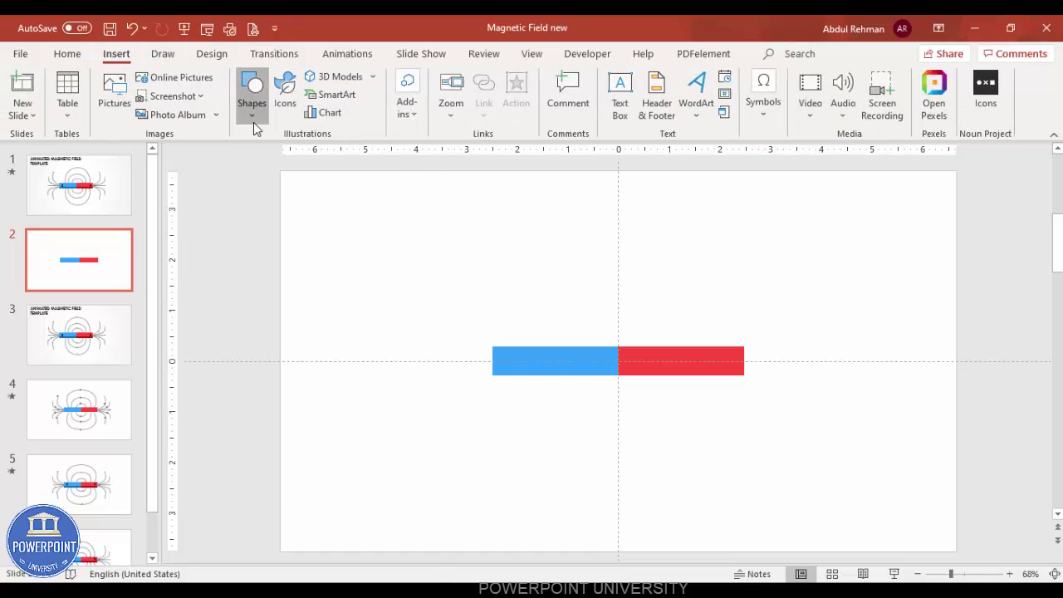
click(253, 122)
click(246, 263)
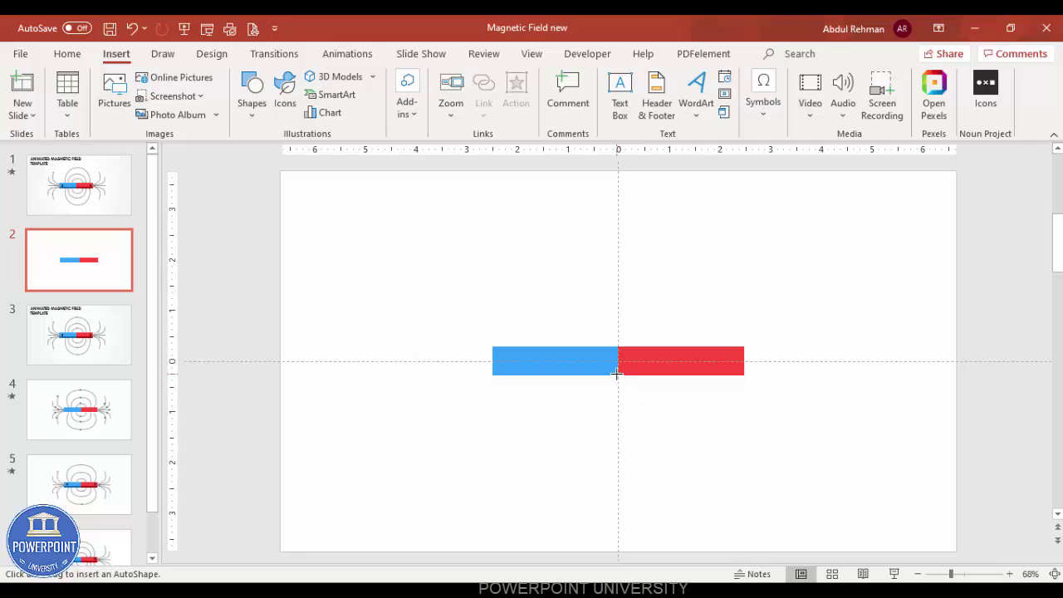
drag(615, 373, 491, 368)
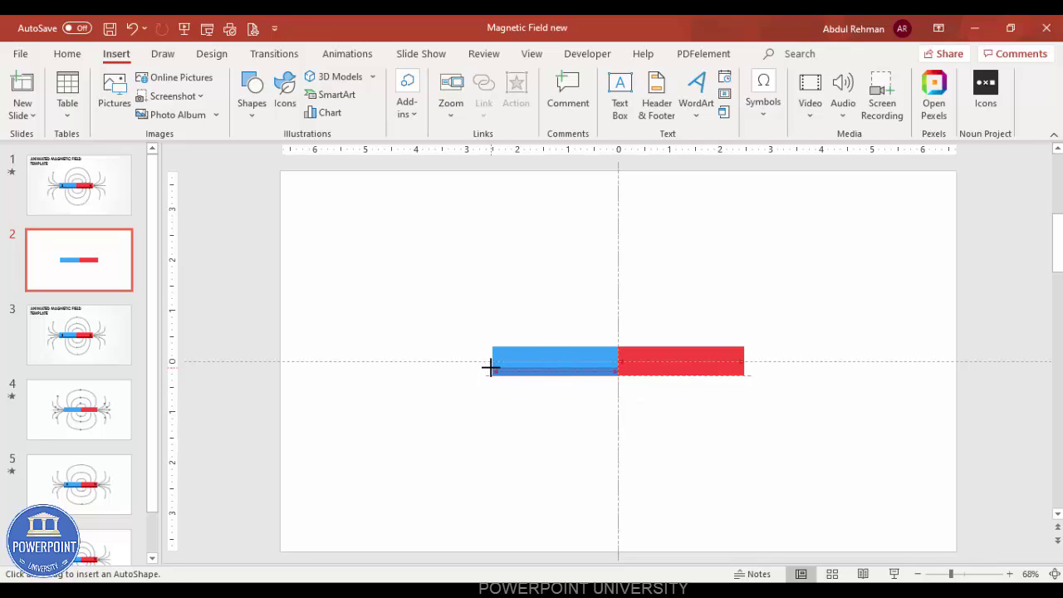
click(411, 94)
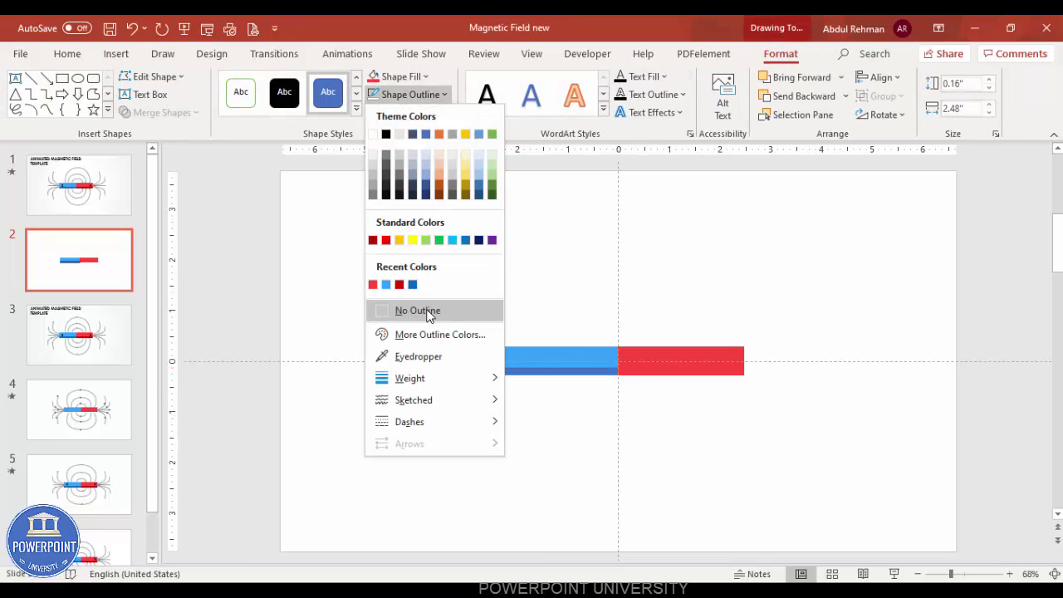
click(403, 311)
click(399, 76)
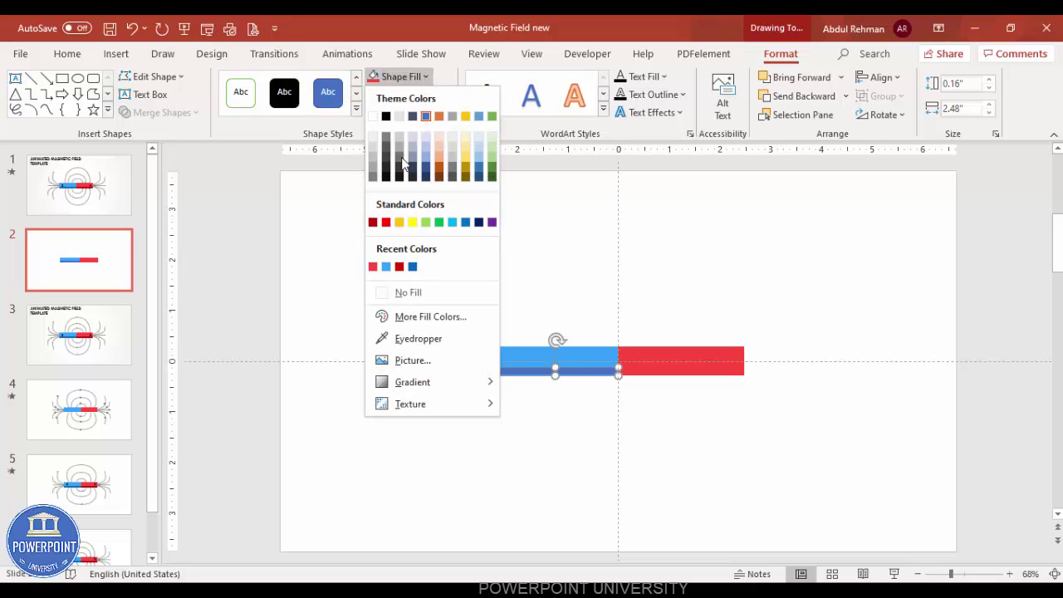
click(414, 266)
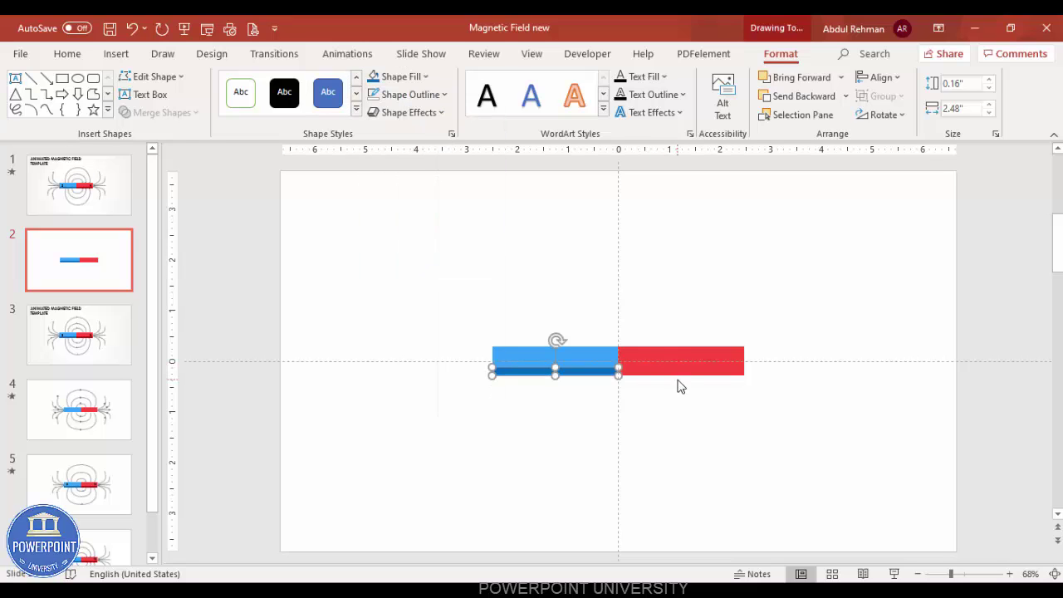
Duplicate the strip, recolour it dark red and move it under the red half.
key(ctrl+d)
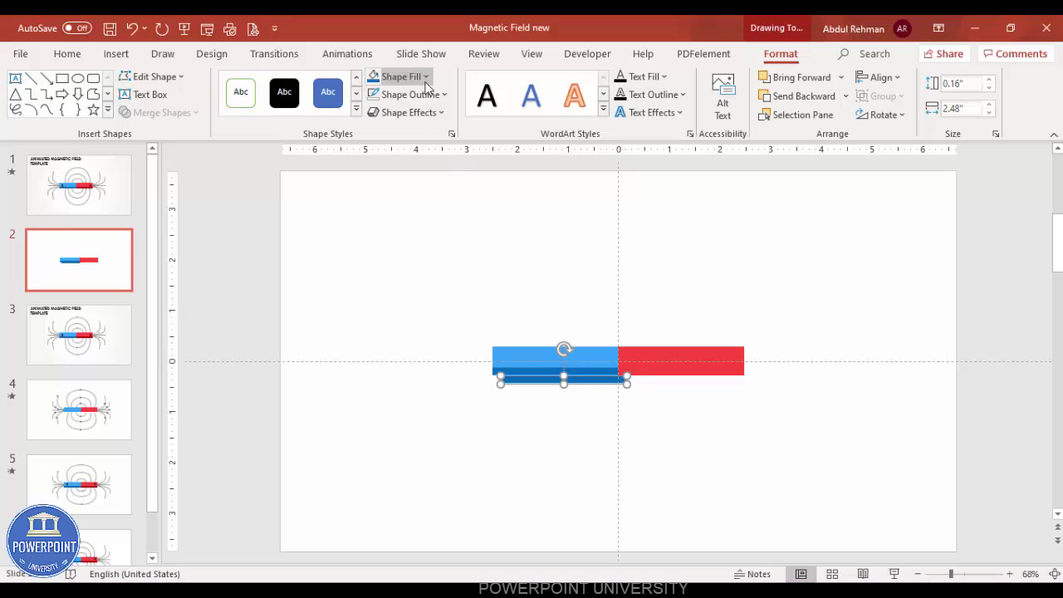
click(399, 76)
click(414, 267)
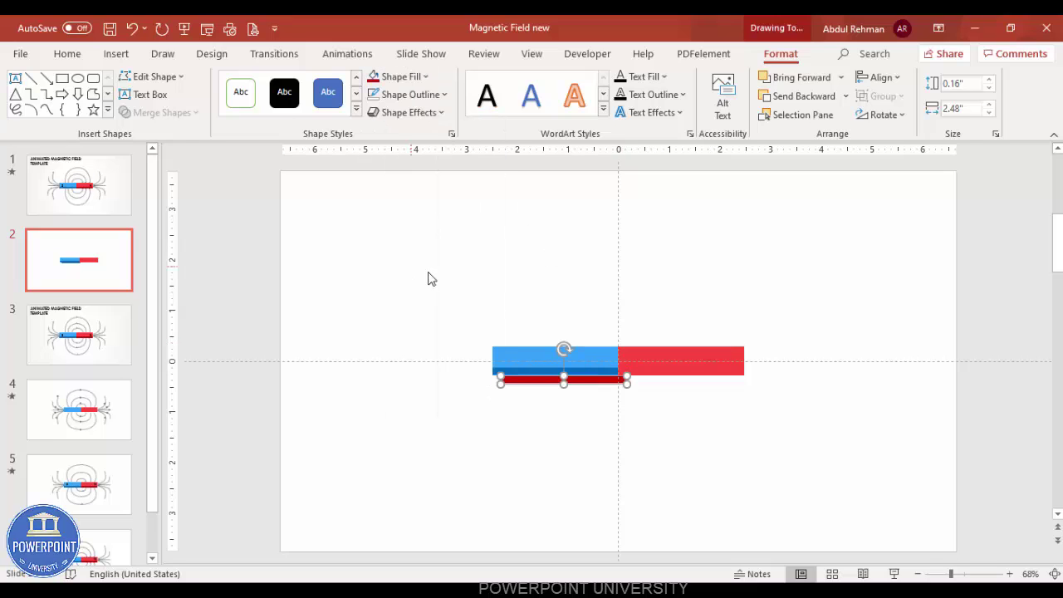
drag(595, 387, 708, 373)
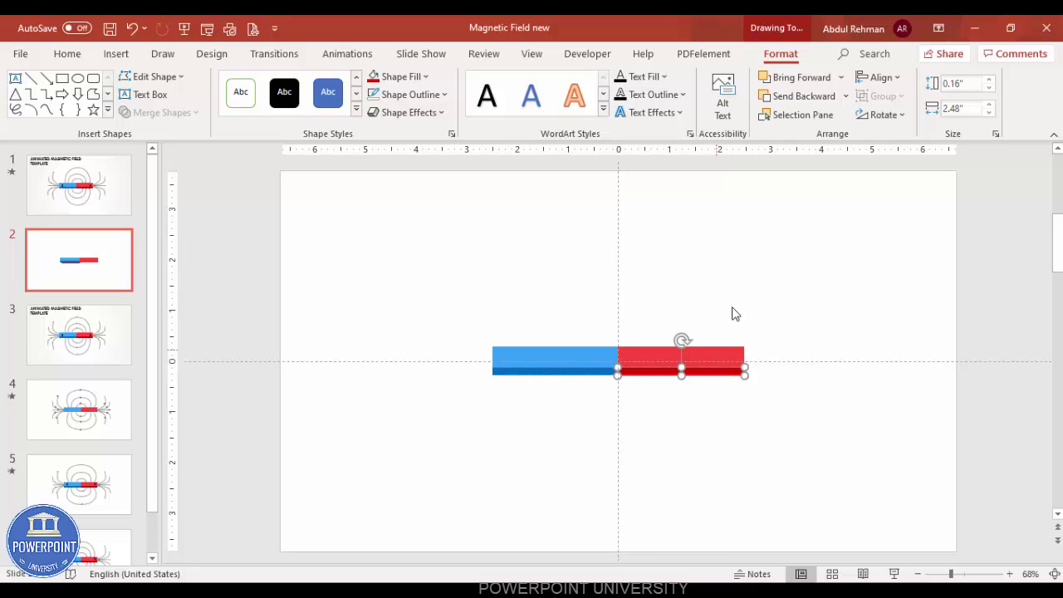
click(638, 391)
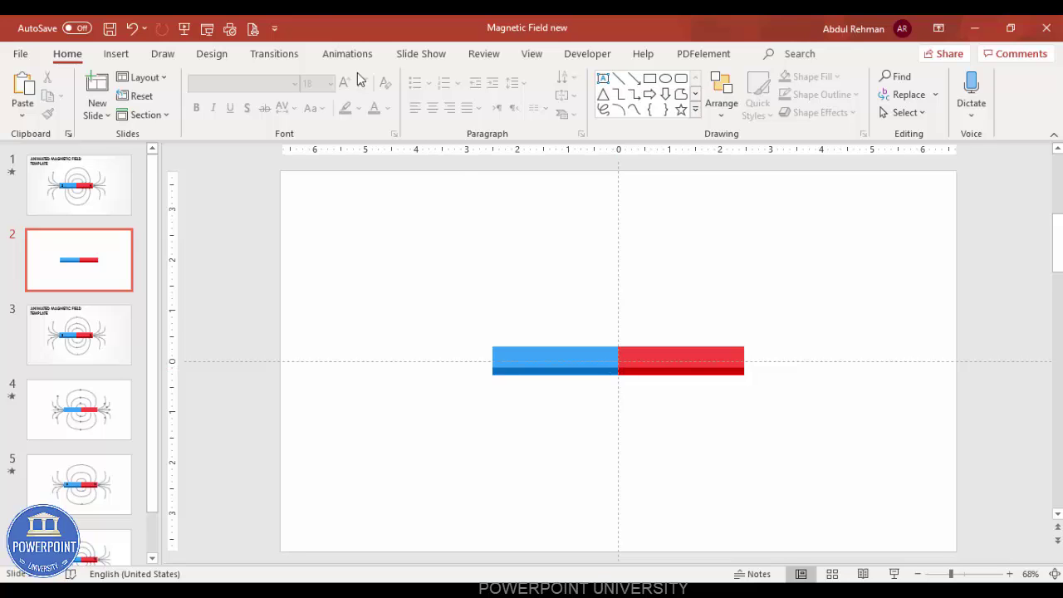
Add a text box reading 'S' on the blue bar, bold at 32 pt.
click(116, 54)
click(620, 95)
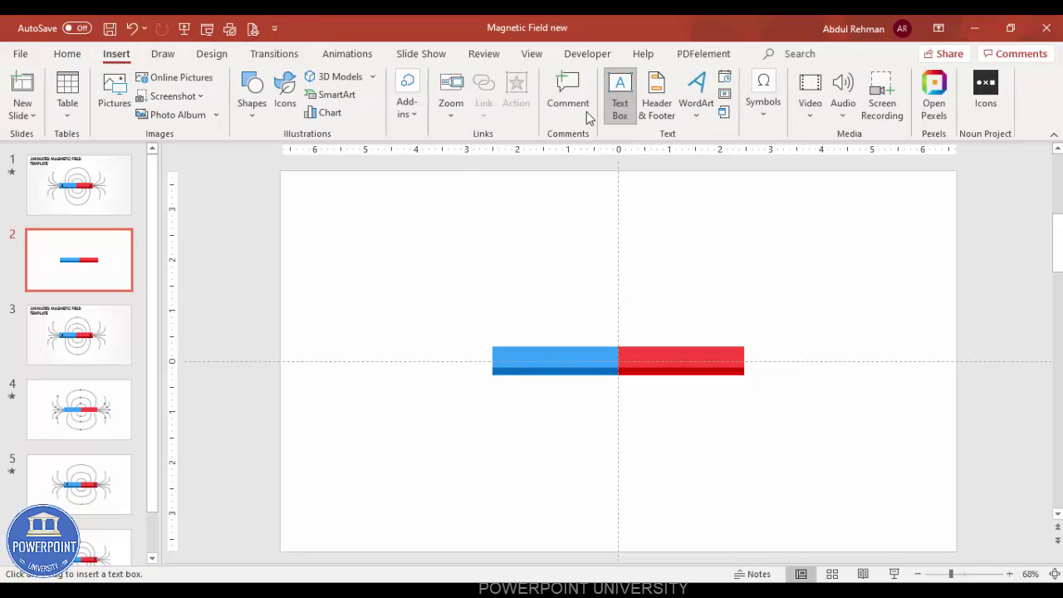
drag(499, 346, 550, 374)
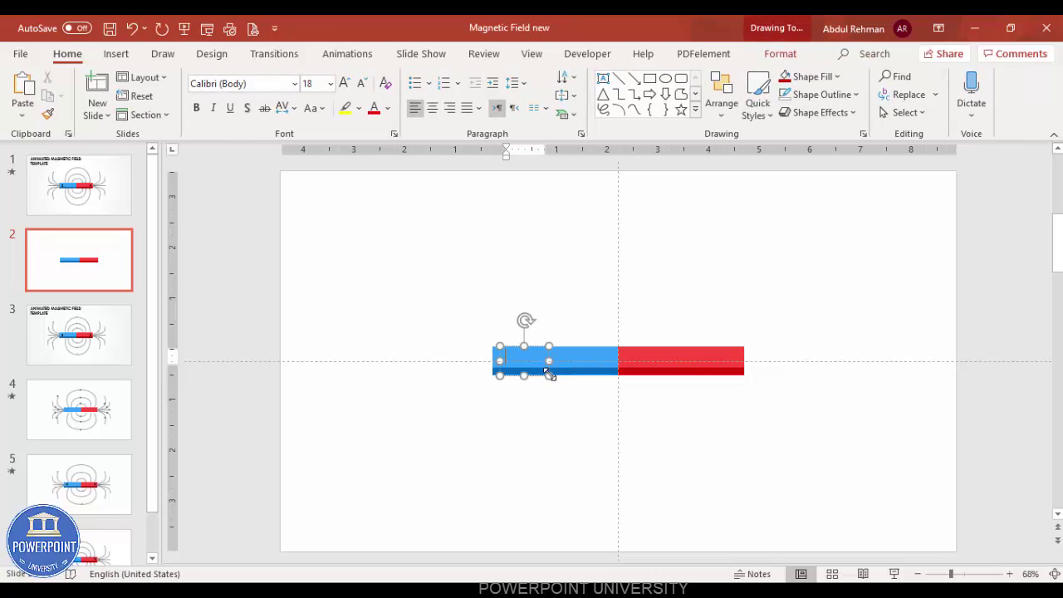
text(S)
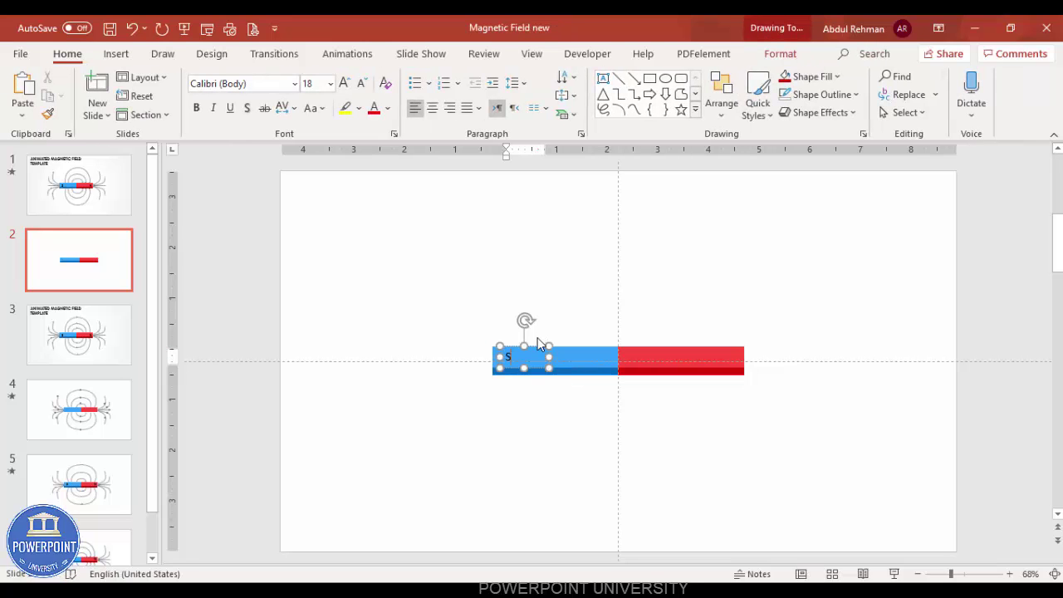
click(533, 349)
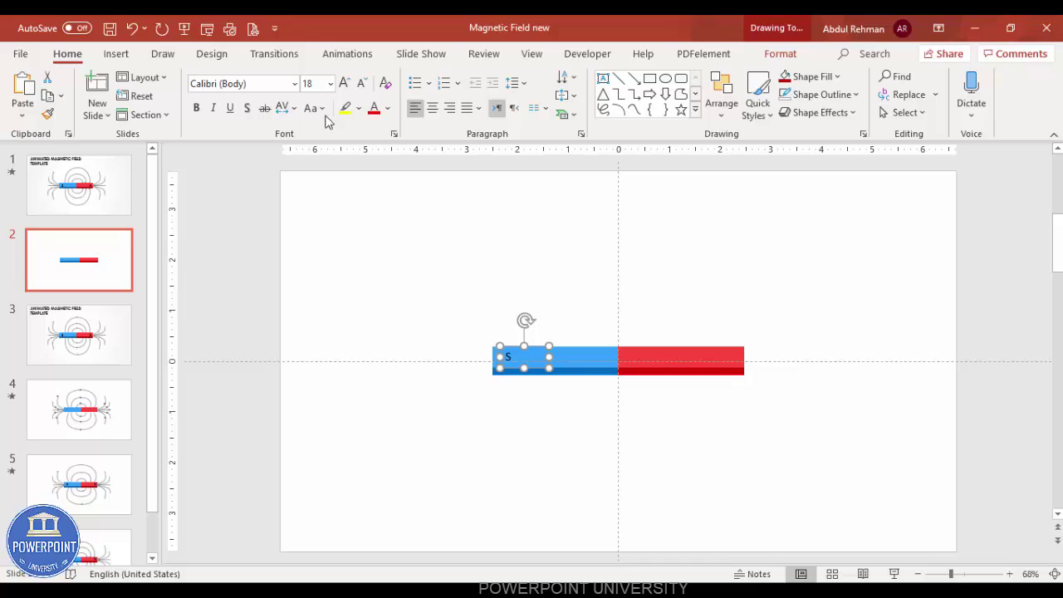
click(196, 108)
click(344, 83)
click(344, 83)
click(343, 83)
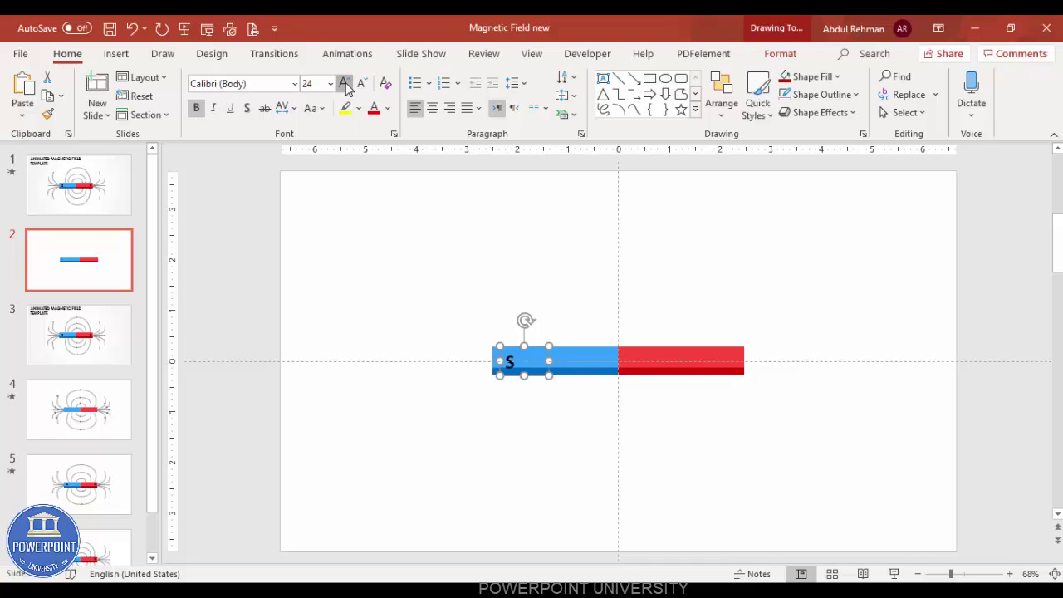
click(344, 83)
Copy the label onto the red bar, change it to 'N', right-aligned at the right end.
drag(538, 352, 751, 342)
double_click(755, 355)
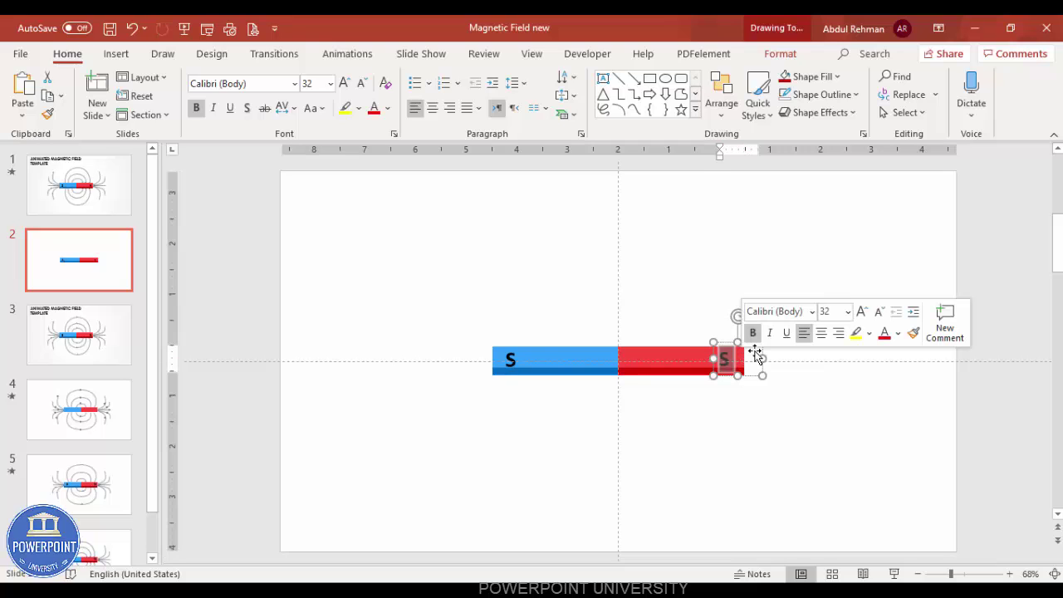
text(N)
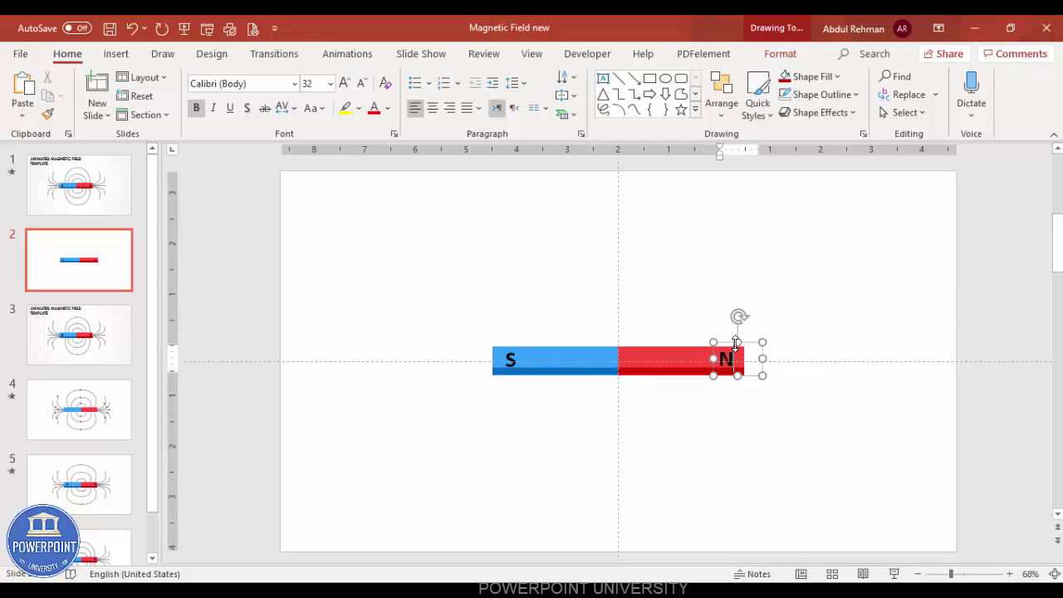
click(755, 347)
key(ctrl+r)
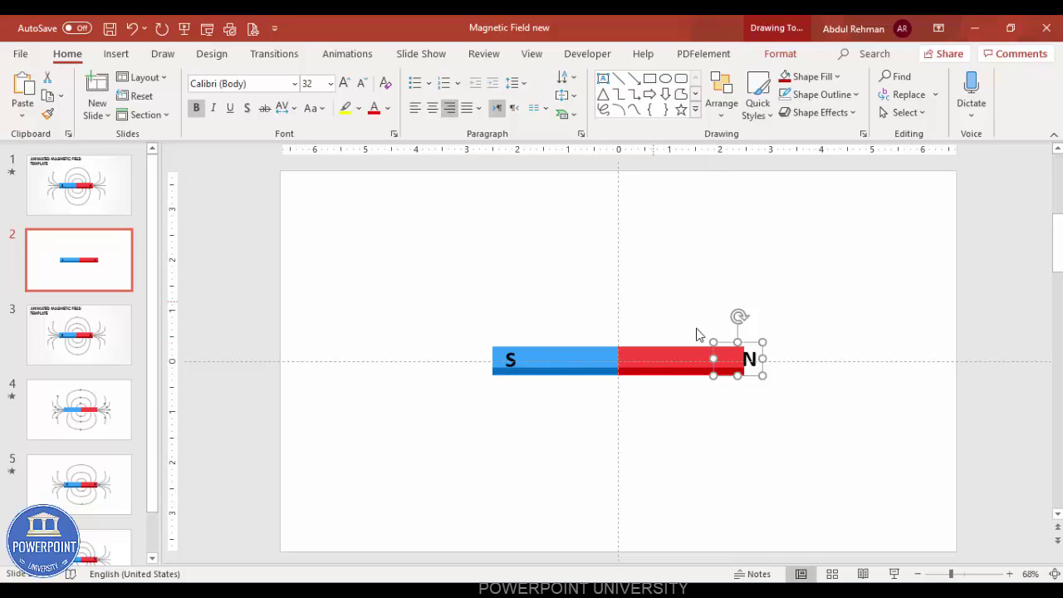
drag(756, 343, 738, 338)
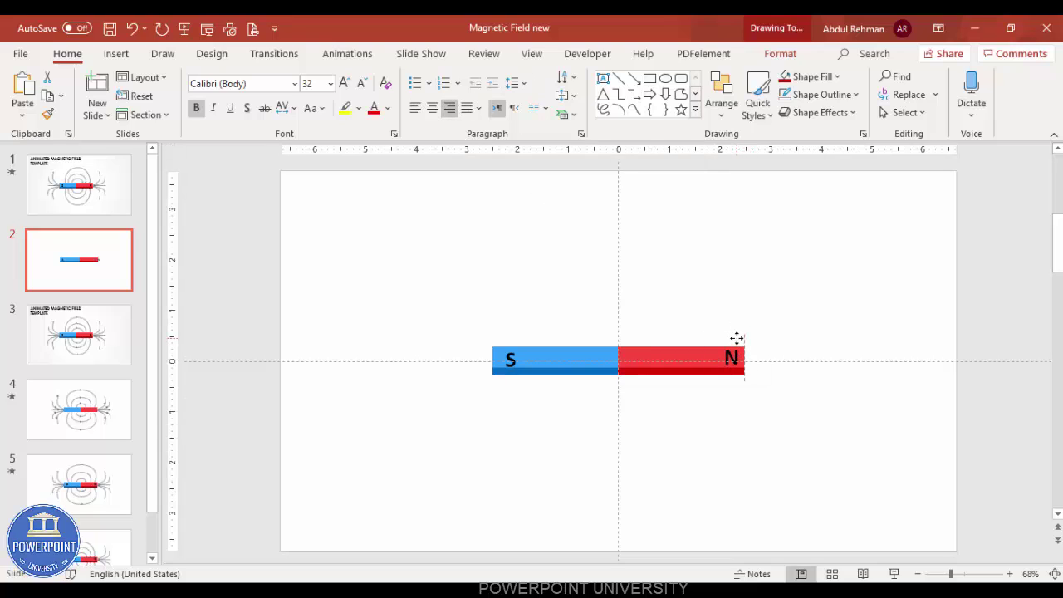
Nudge the S label toward the blue bar's left end.
click(520, 357)
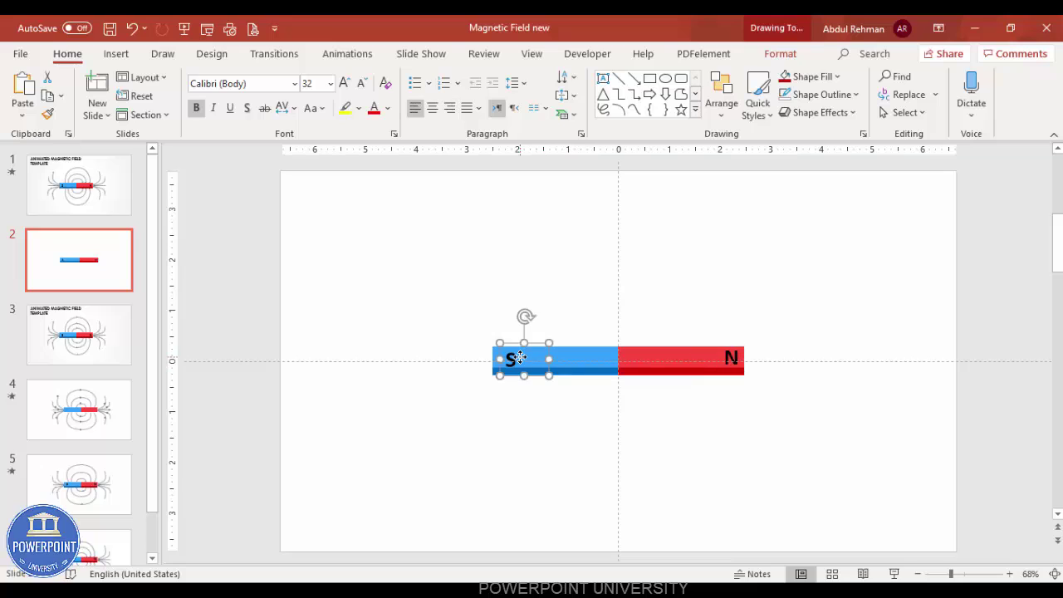
drag(532, 342, 524, 343)
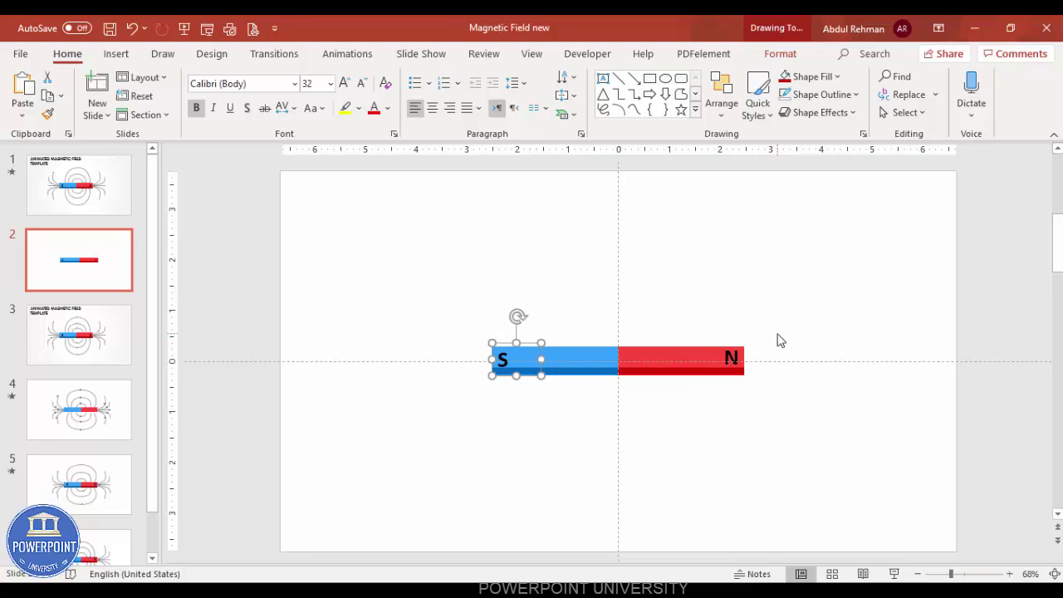
click(775, 341)
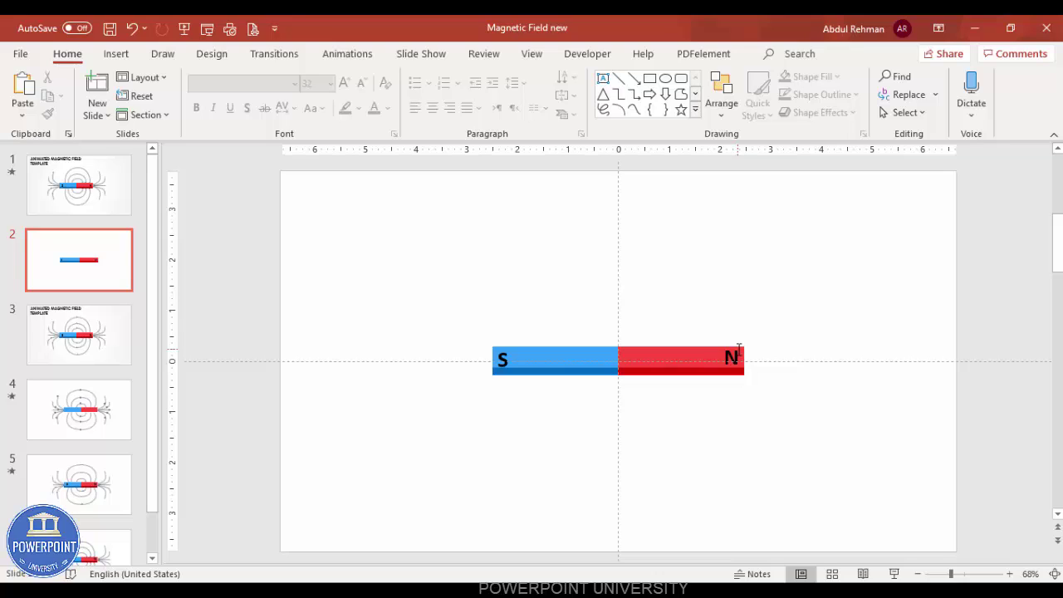
click(1057, 345)
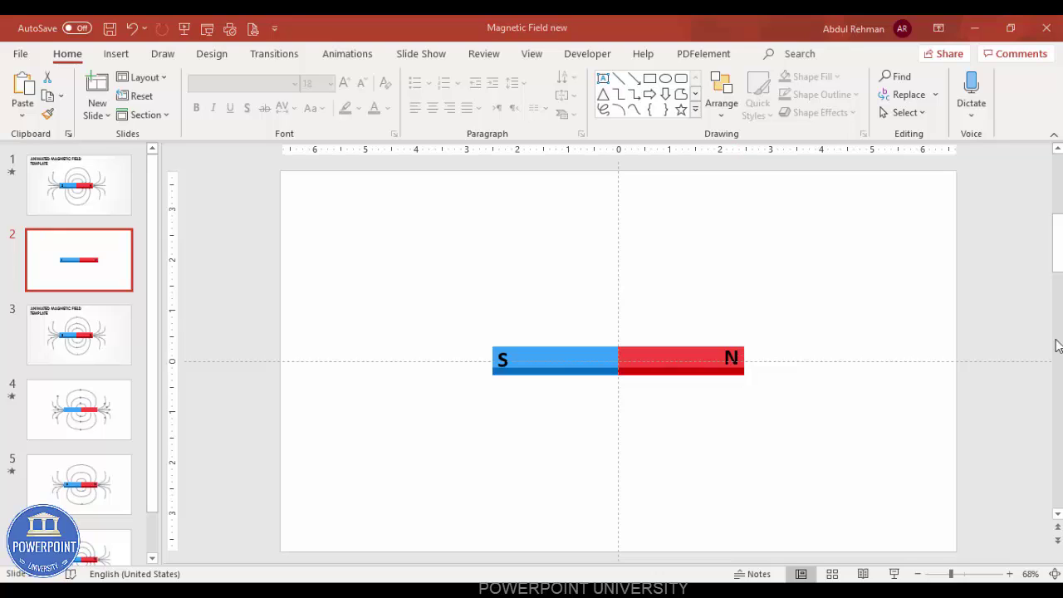
Draw an oval over the middle of the magnet.
click(115, 53)
click(252, 93)
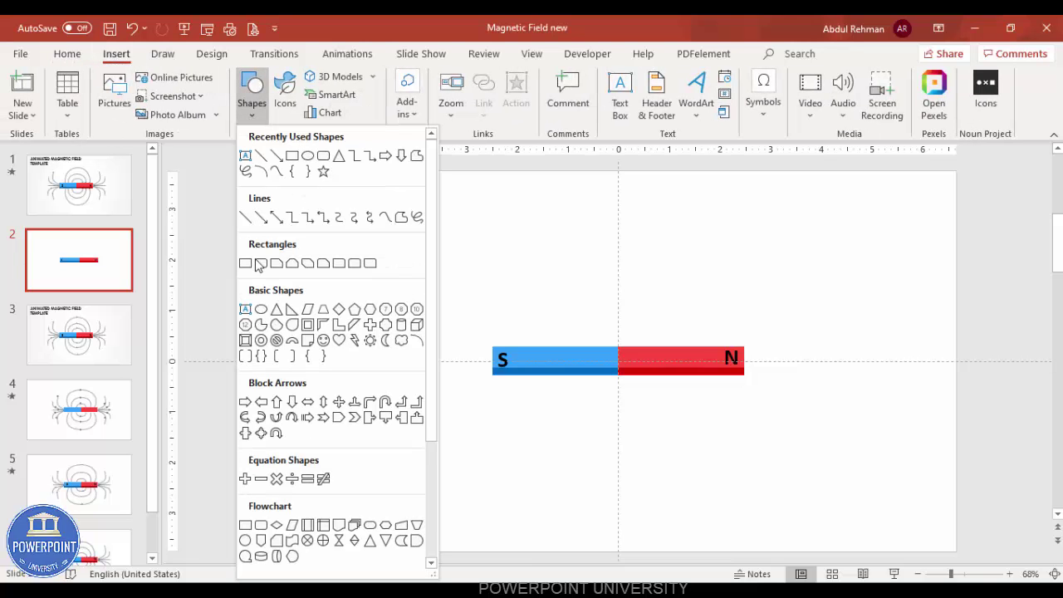
click(260, 310)
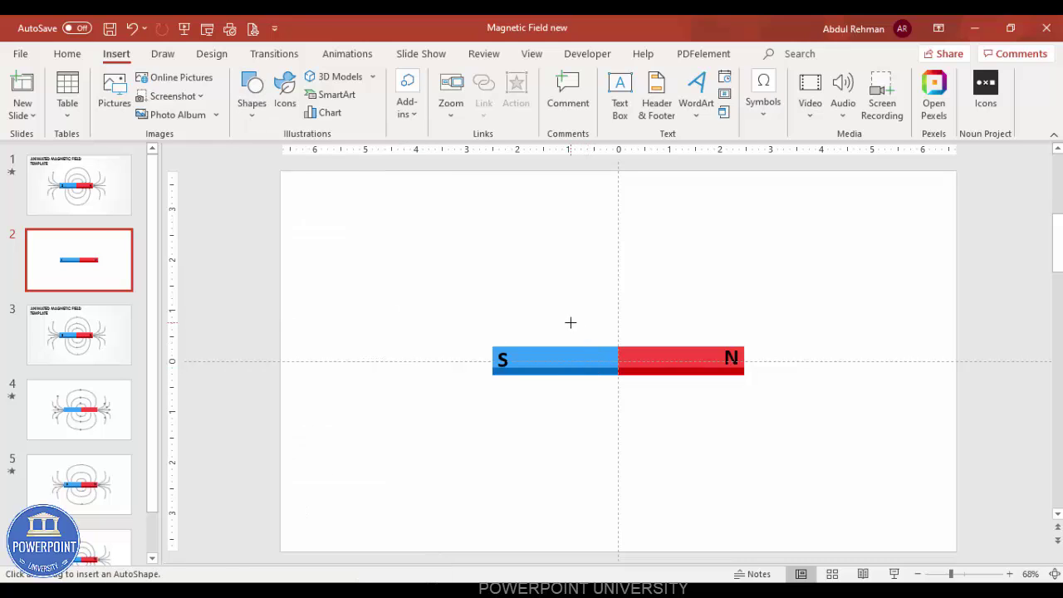
drag(570, 322, 667, 368)
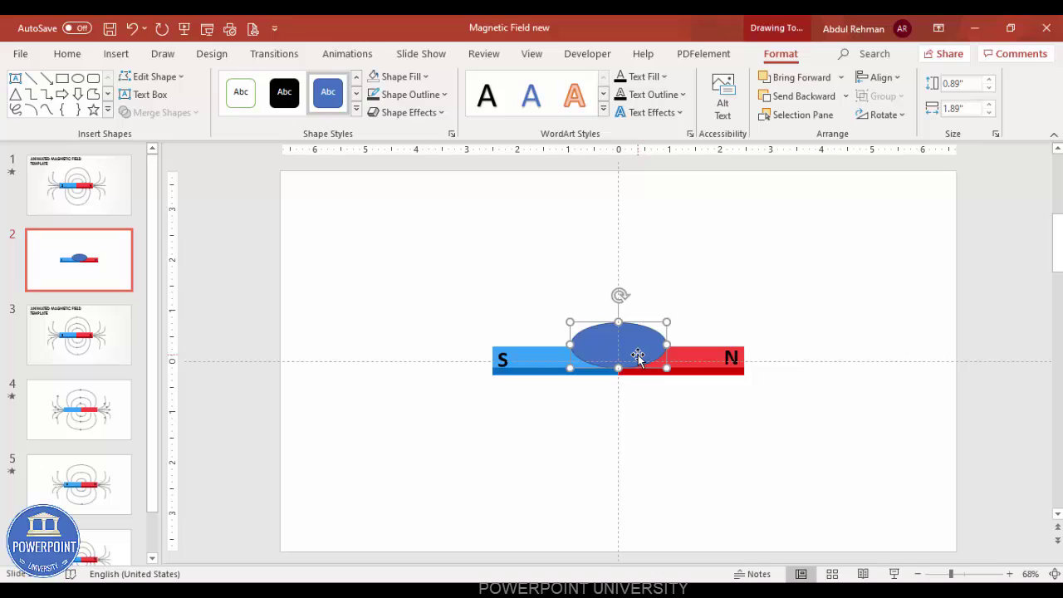
Give the oval a grey 2¼ pt outline and no fill.
click(413, 95)
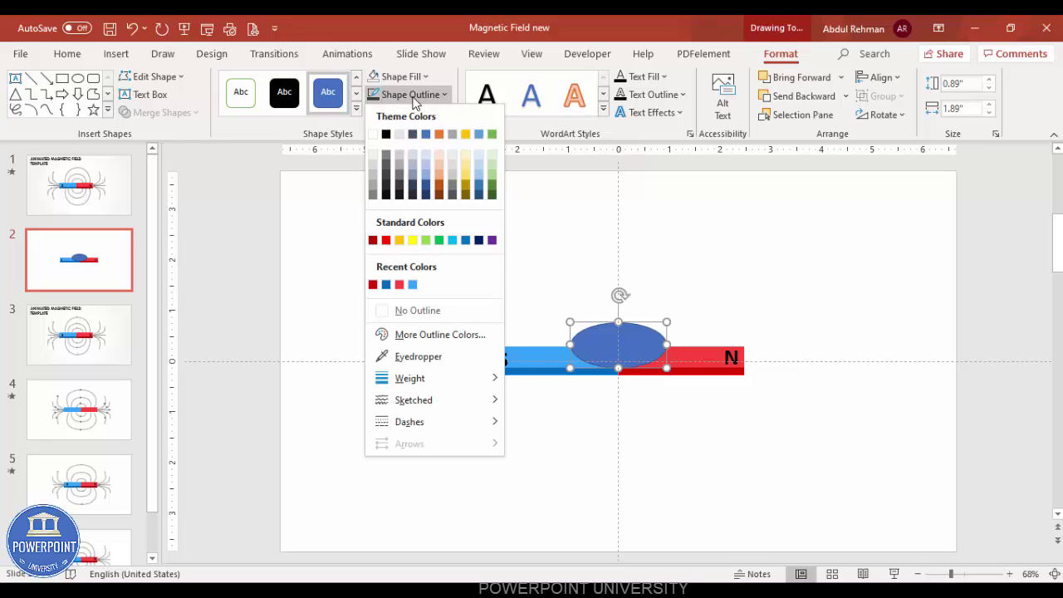
click(386, 176)
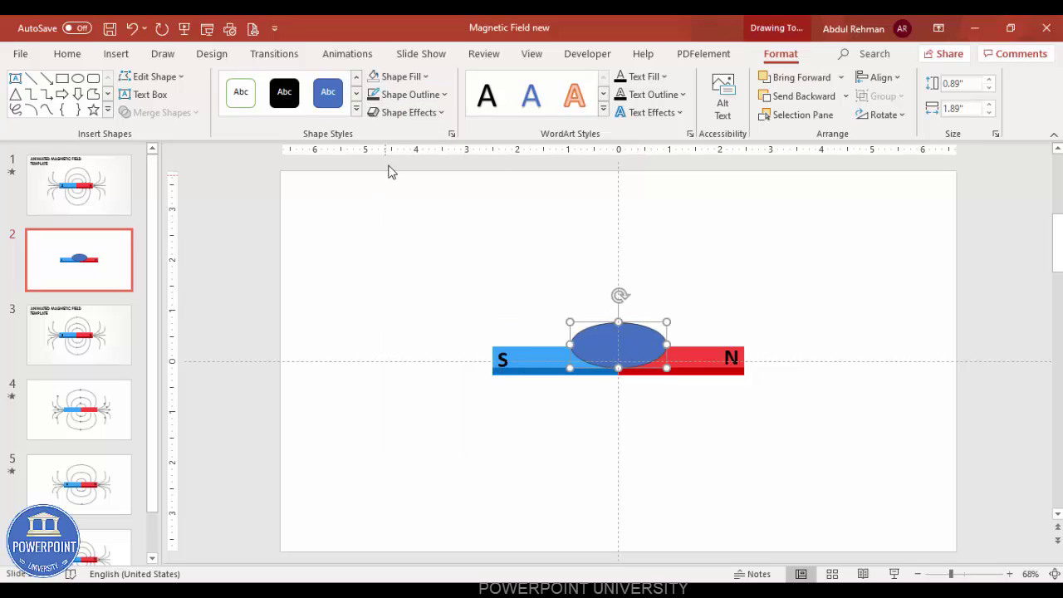
click(412, 95)
mouse_move(423, 378)
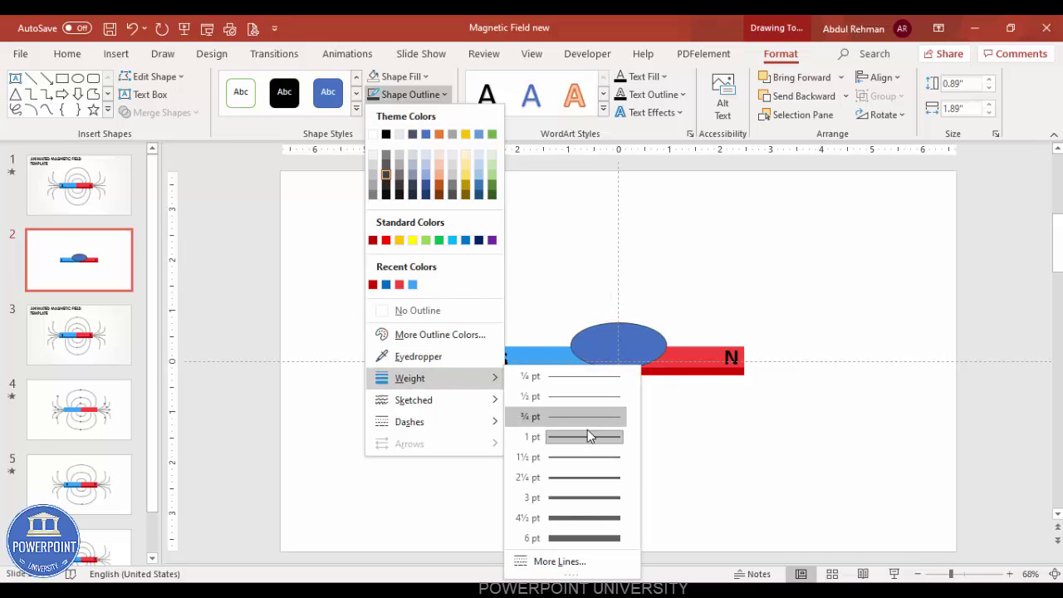
click(573, 478)
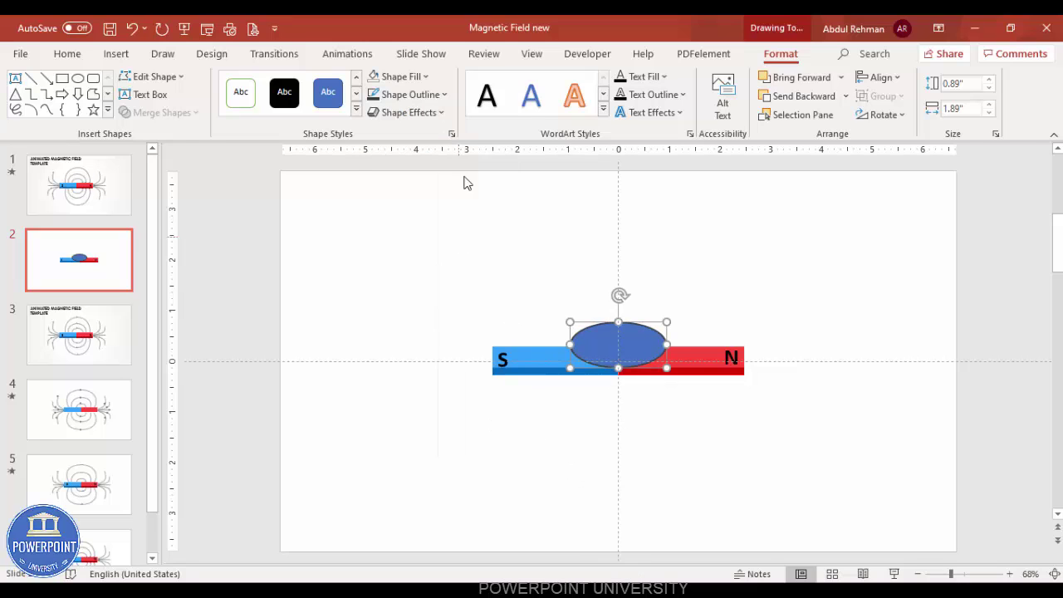
click(399, 75)
click(426, 296)
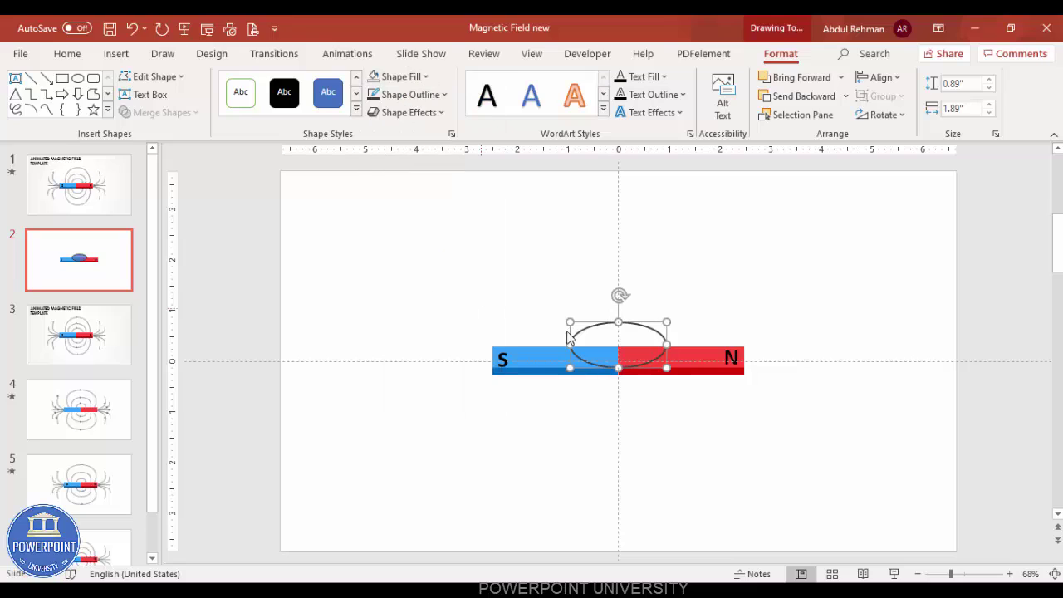
Edit the oval's points: raise and flatten the top, lift the bottom onto the bar.
right_click(636, 325)
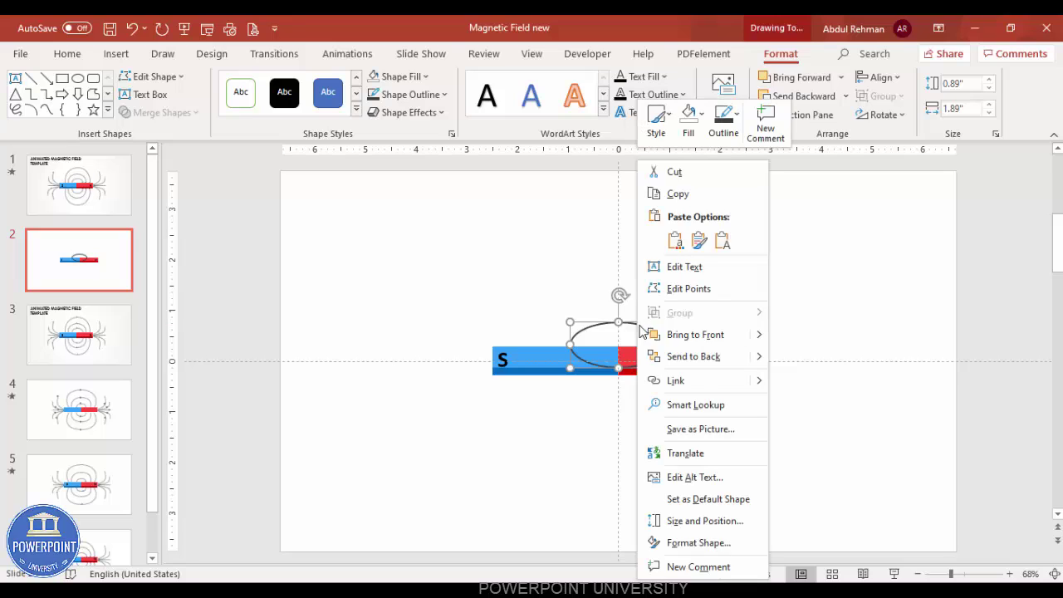
click(710, 297)
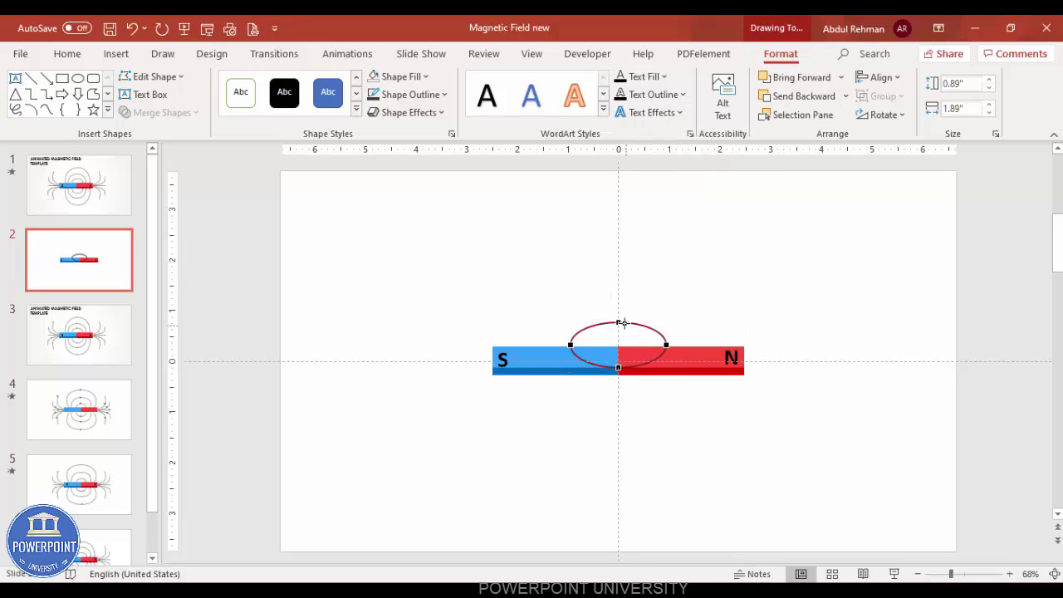
drag(617, 323, 669, 310)
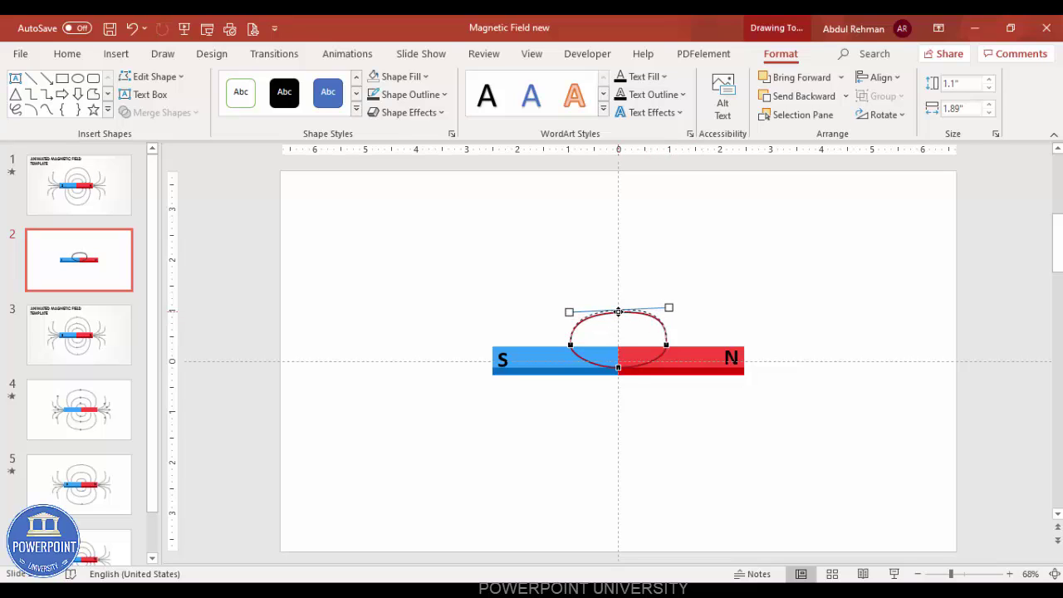
drag(569, 314, 569, 309)
drag(618, 367, 619, 356)
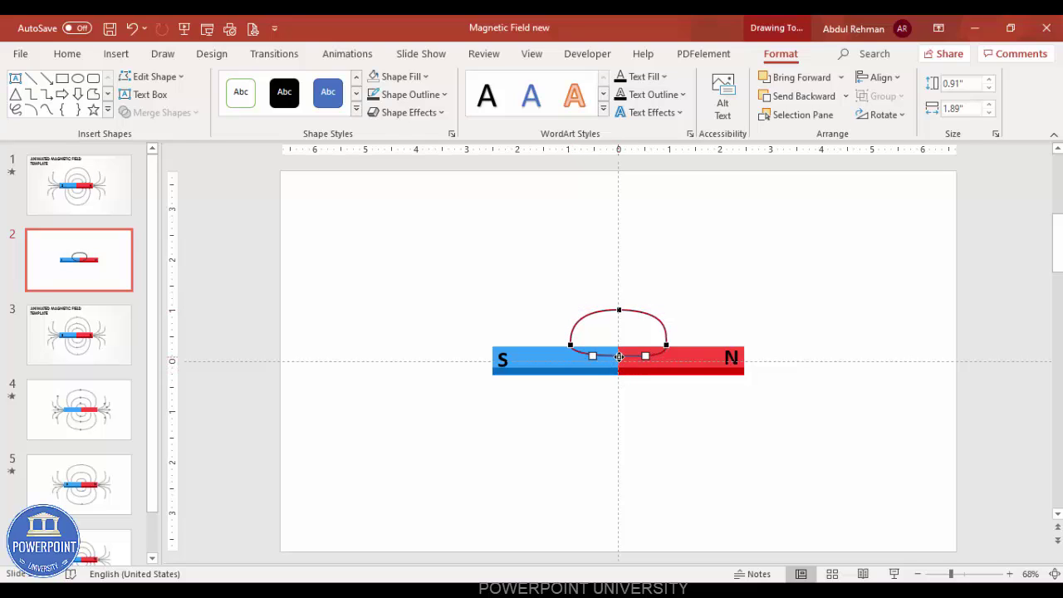
click(714, 280)
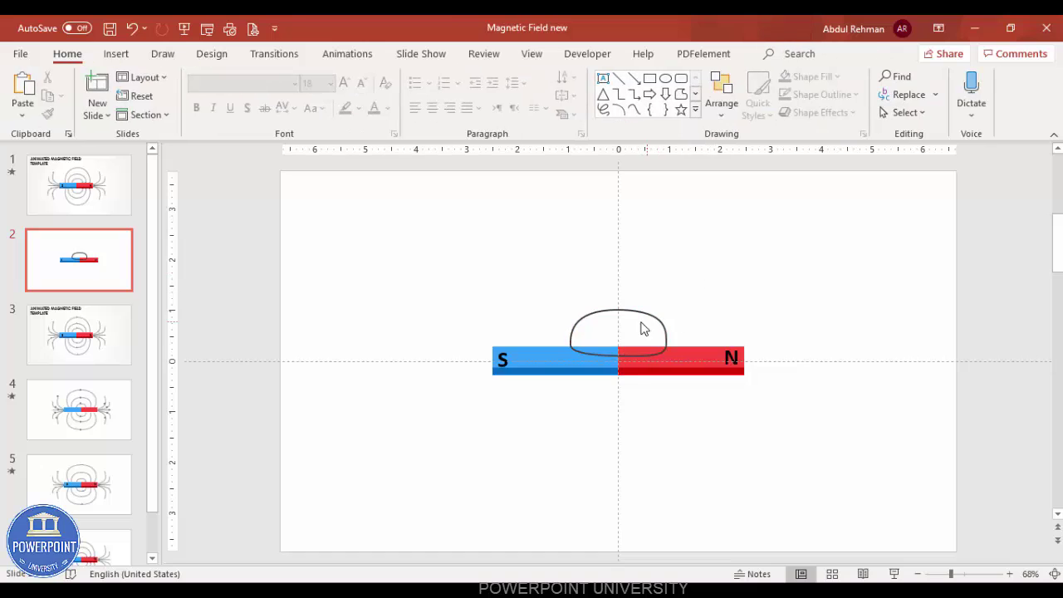
click(644, 315)
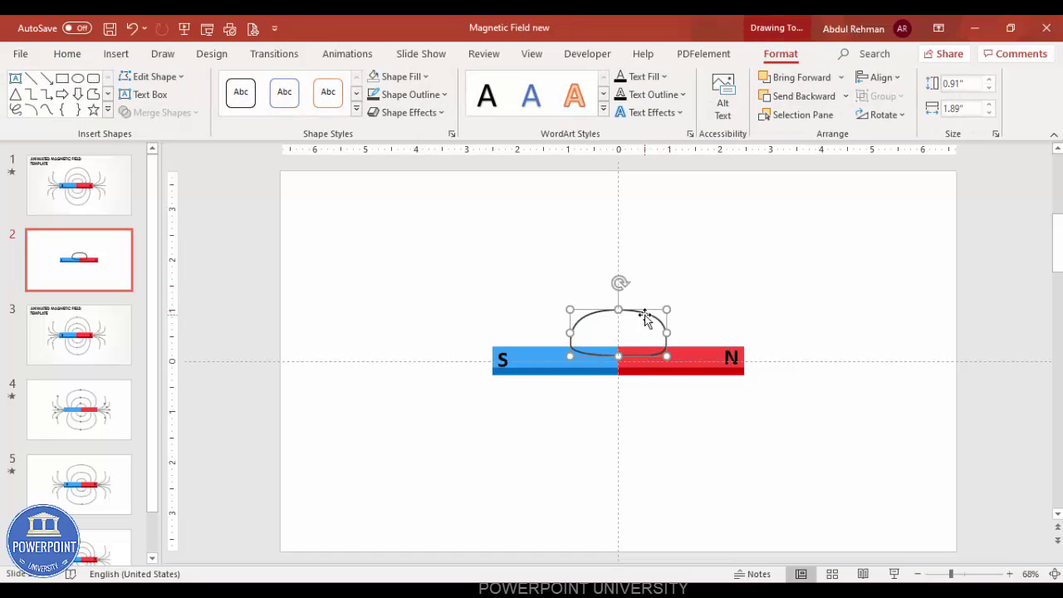
Send the reshaped oval to the back, behind the magnet bar.
click(845, 96)
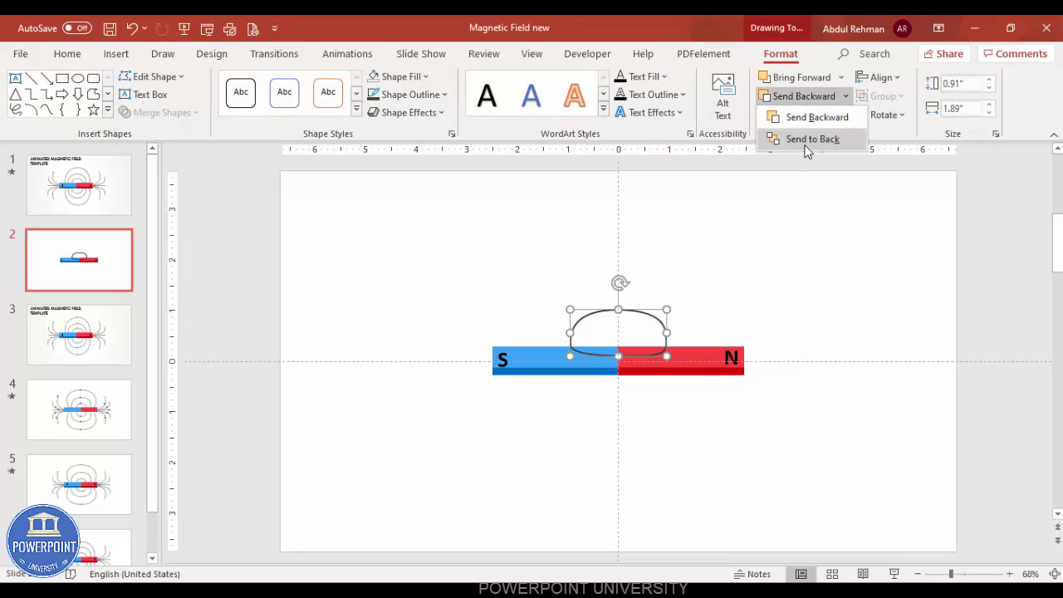
click(803, 140)
click(712, 240)
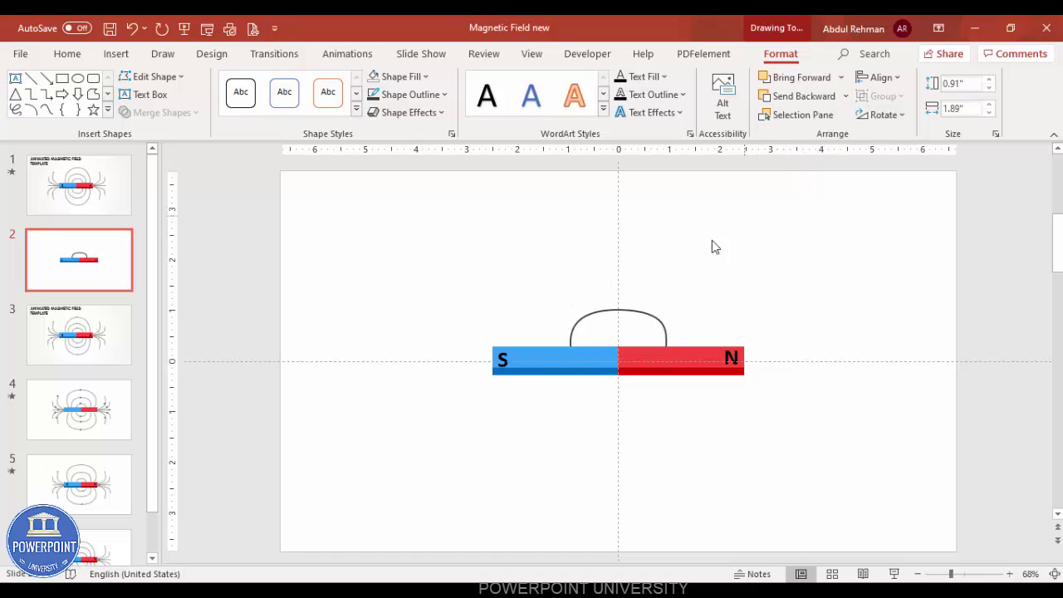
click(626, 309)
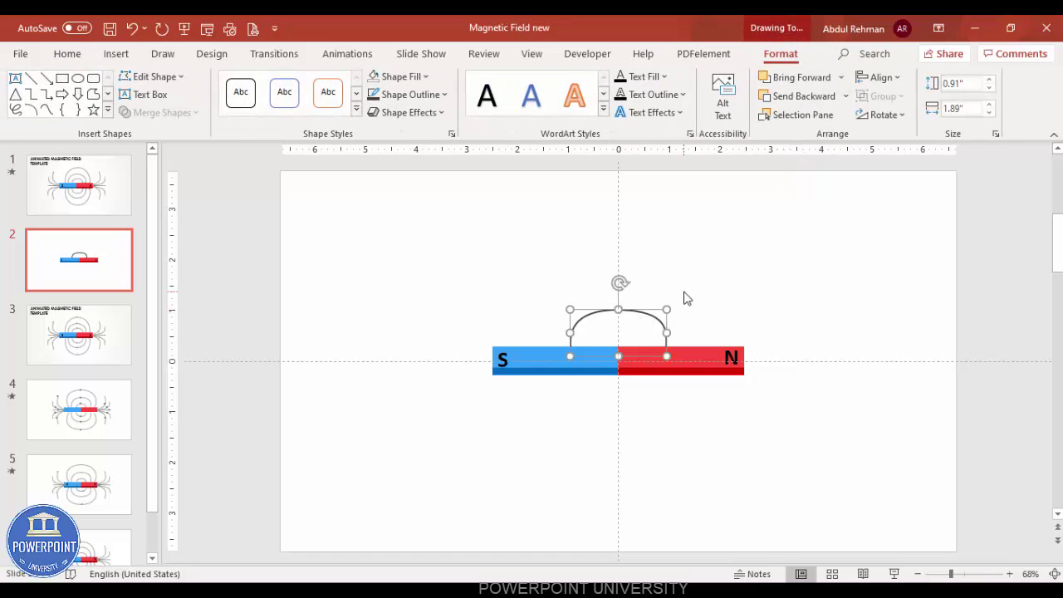
Duplicate the arch and enlarge the copy up to the left and right.
key(ctrl+d)
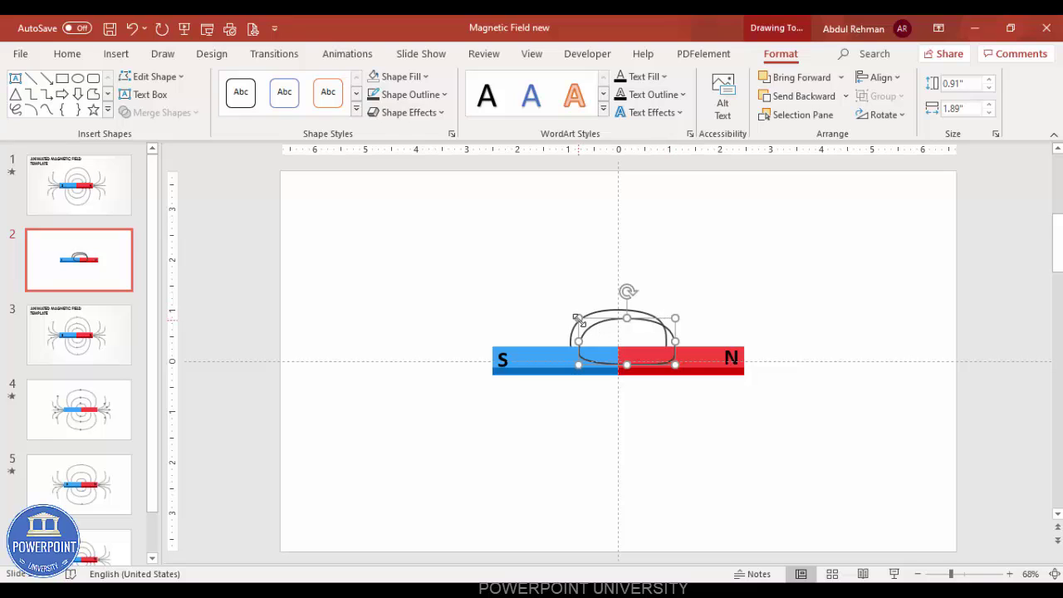
drag(579, 318, 549, 292)
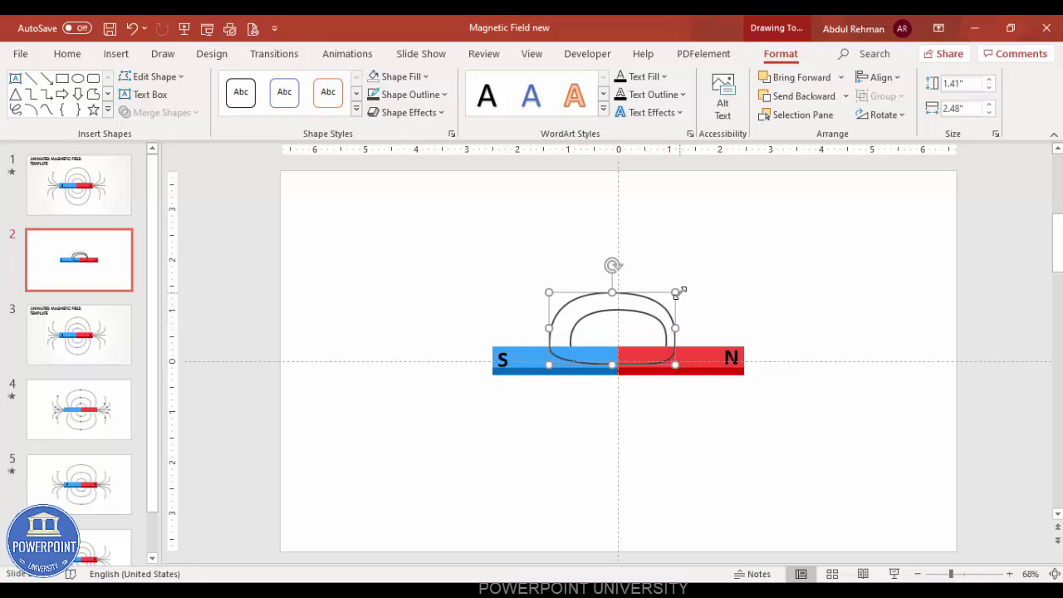
drag(682, 285, 666, 268)
Duplicate the middle arch and stretch it into a larger outer arch down to the bar.
key(ctrl+d)
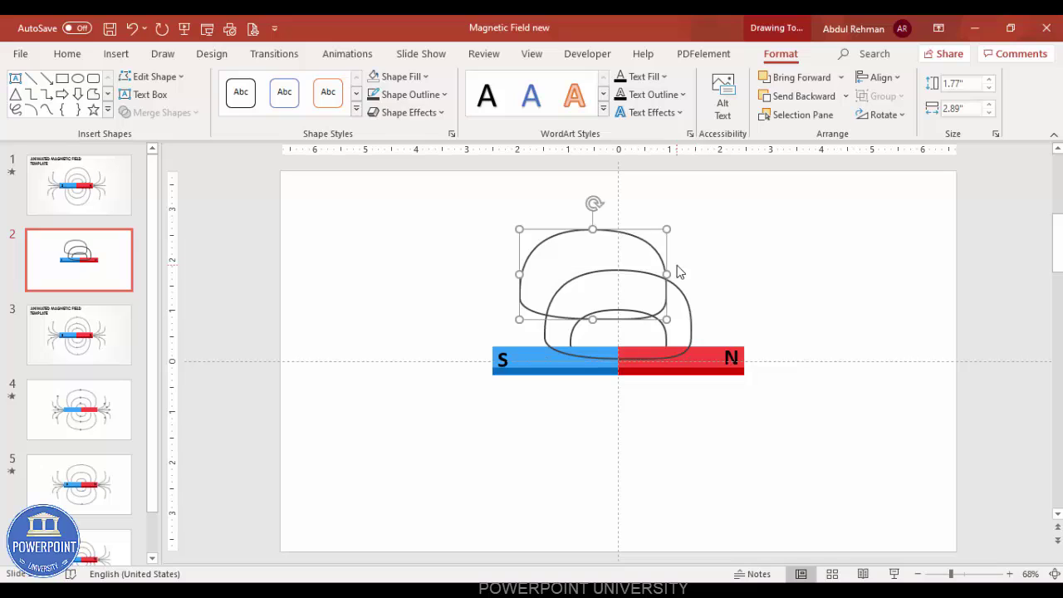
drag(640, 230, 637, 239)
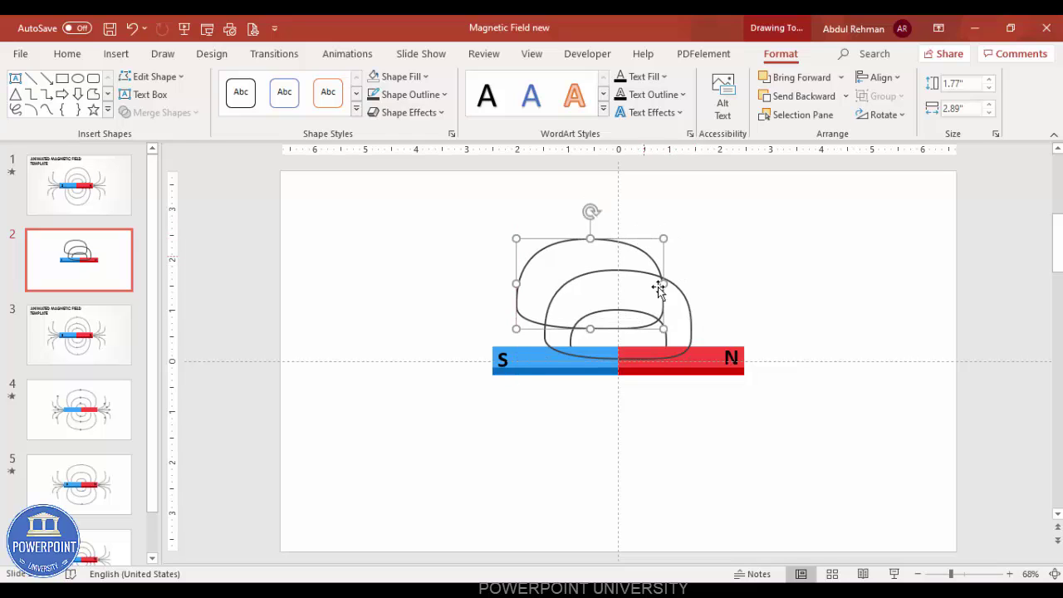
drag(664, 329, 707, 360)
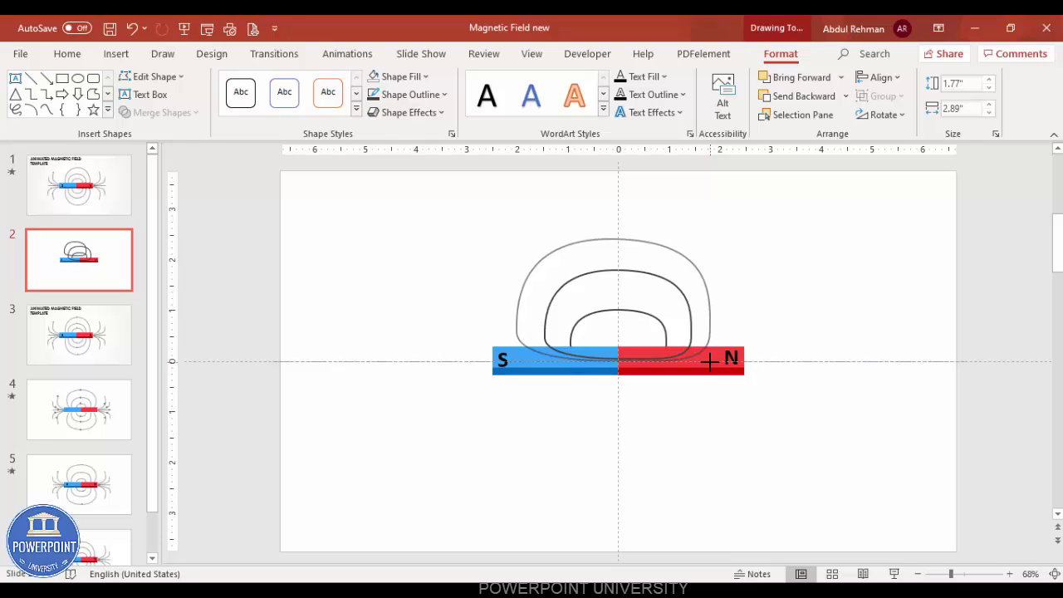
drag(712, 238, 717, 238)
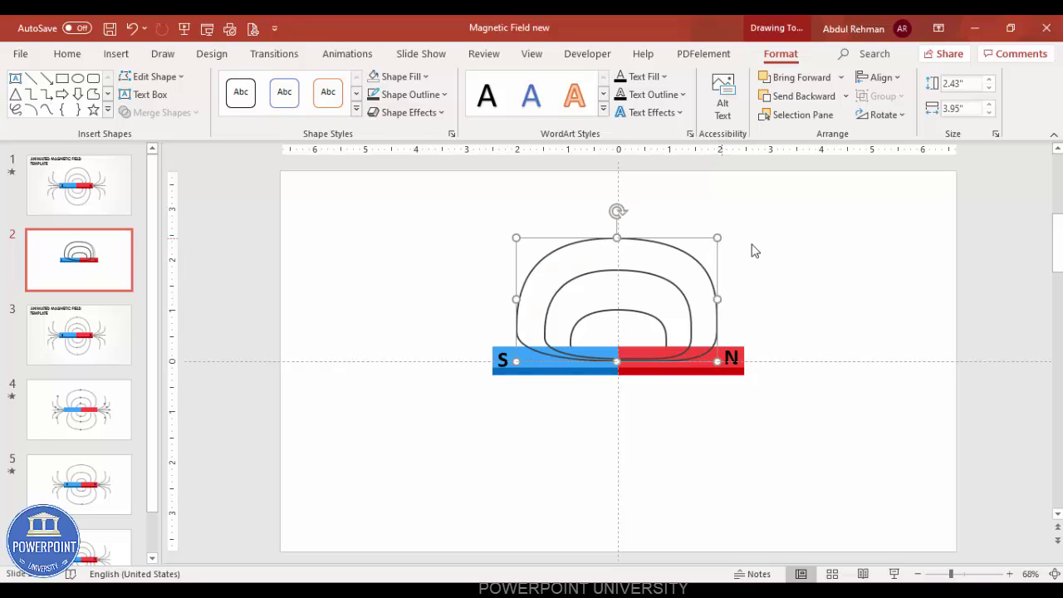
shift+click(645, 276)
Send the selected arches behind the magnet.
click(844, 96)
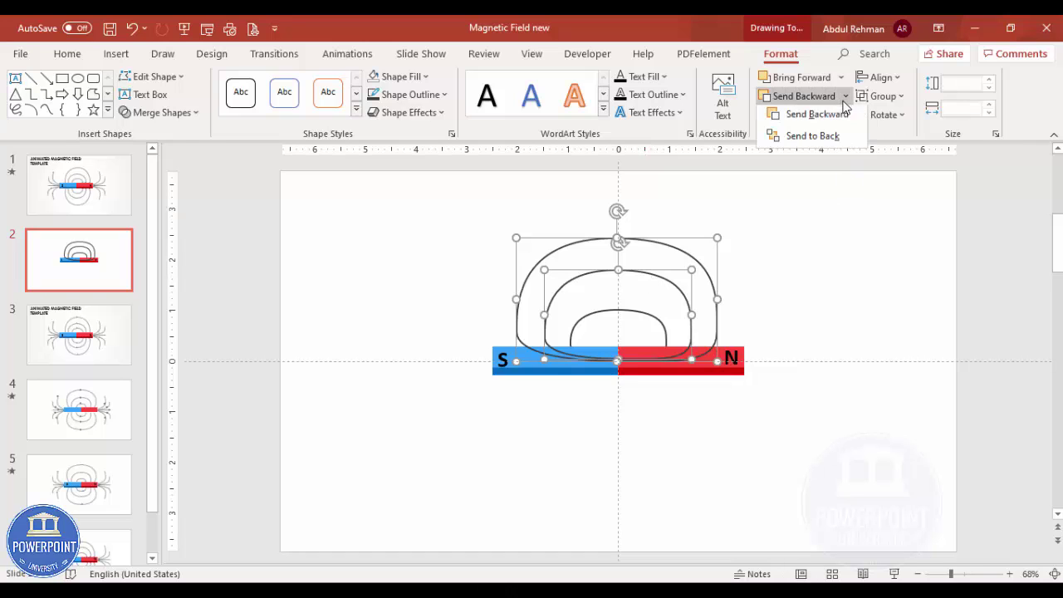
click(813, 135)
click(825, 230)
Duplicate all three arches, move the copies below the magnet and group them.
click(576, 246)
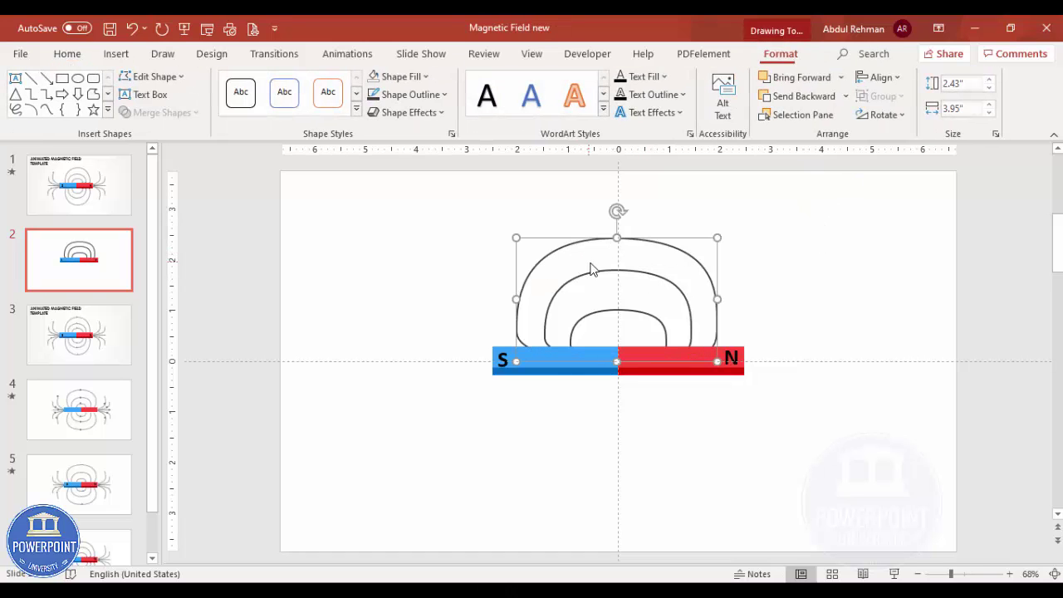
shift+click(588, 275)
shift+click(590, 318)
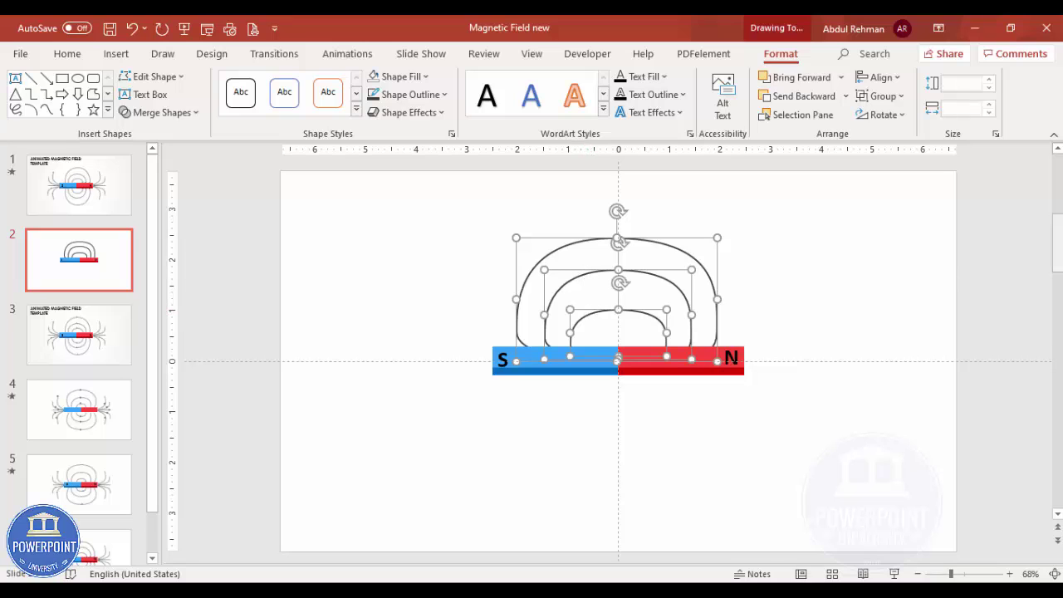
key(ctrl+d)
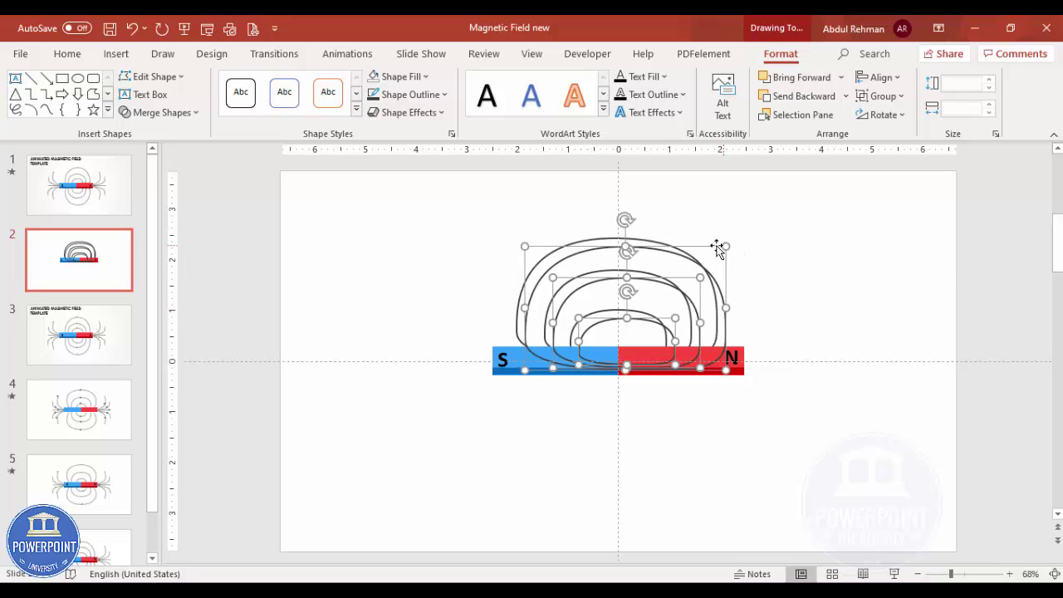
drag(702, 285, 693, 397)
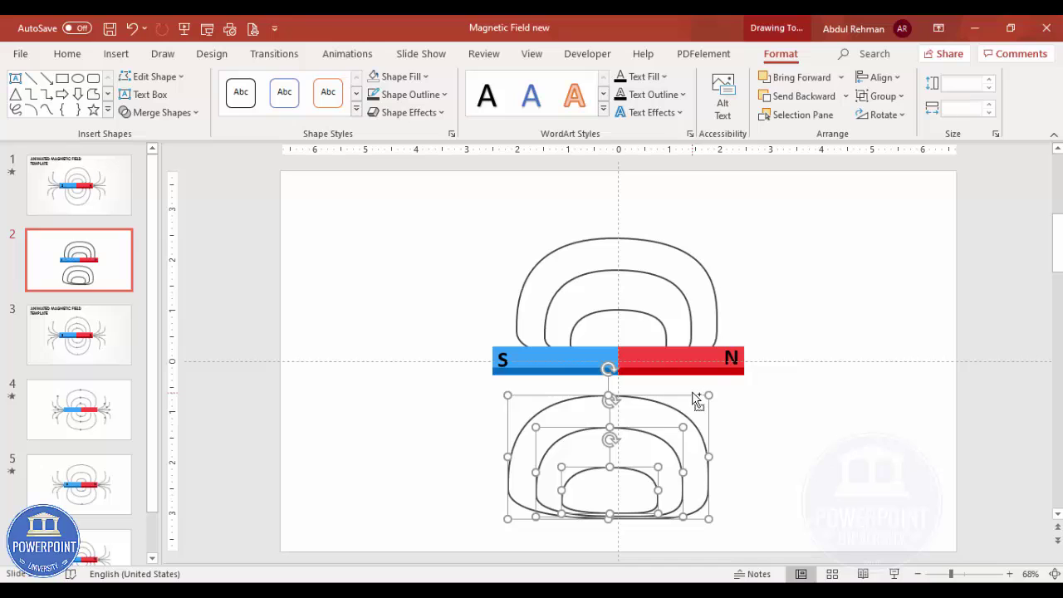
key(ctrl+g)
Flip the lower group vertically, move it against the bar and send it to back.
click(885, 115)
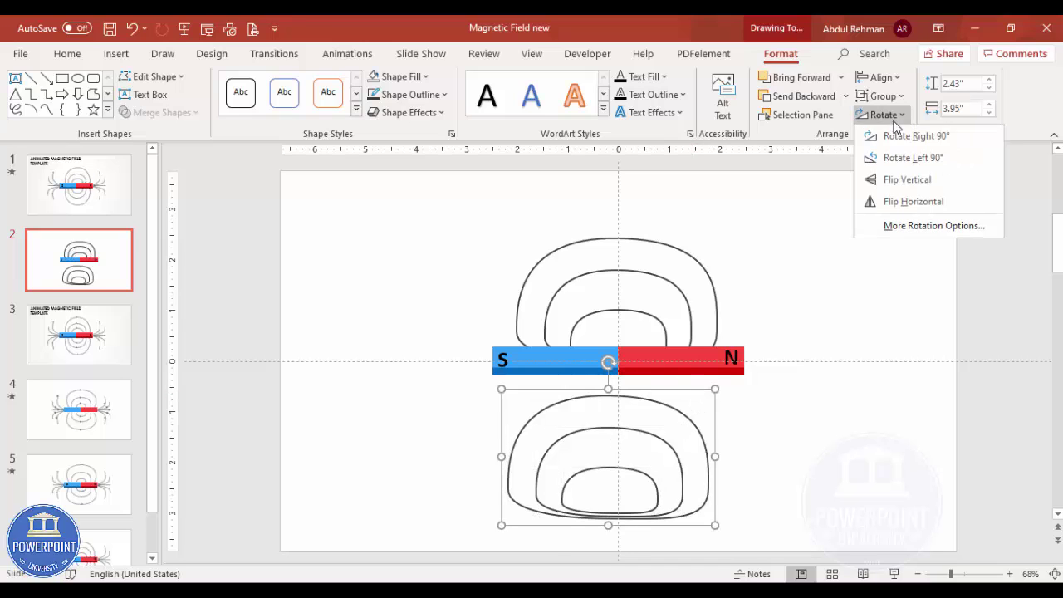
click(904, 179)
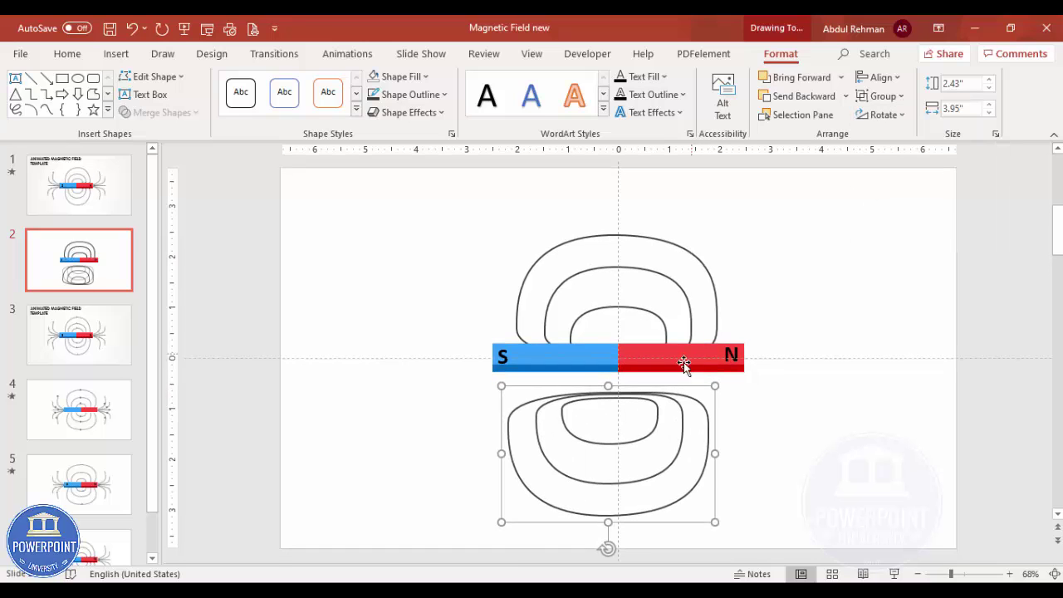
drag(664, 391, 668, 356)
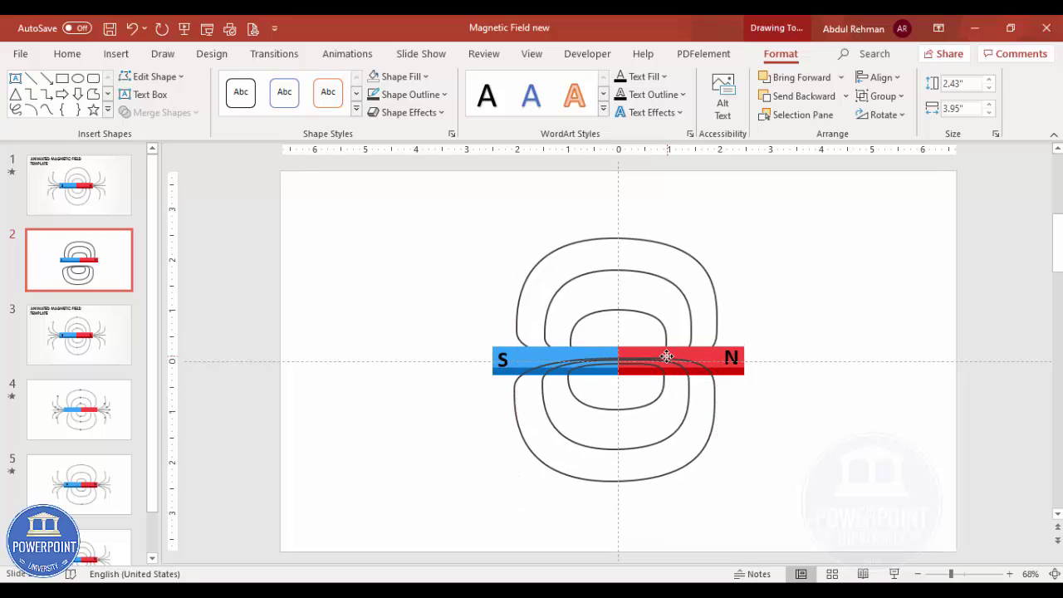
click(846, 96)
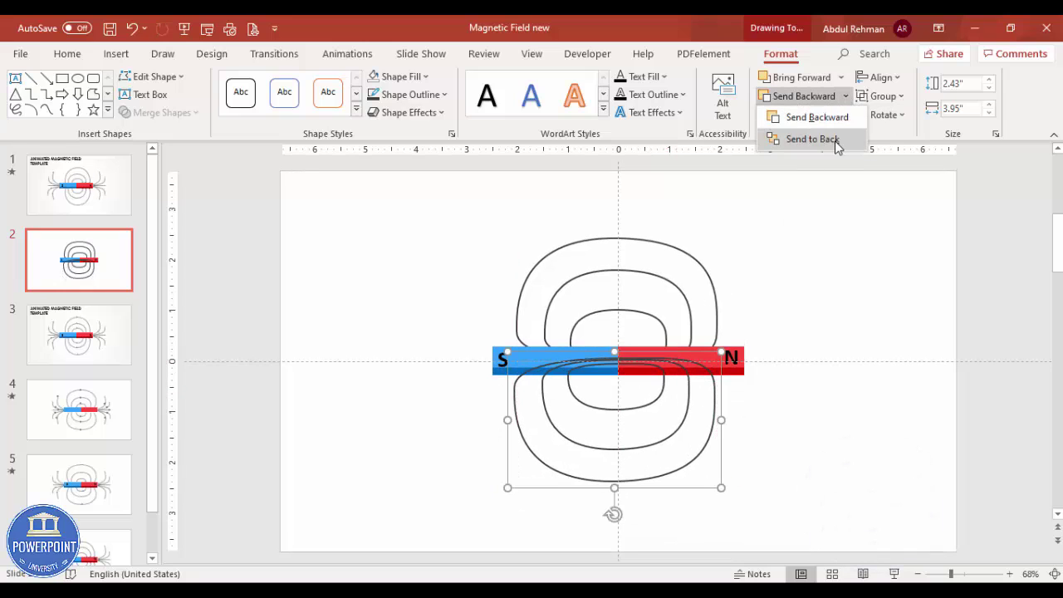
click(818, 142)
click(803, 263)
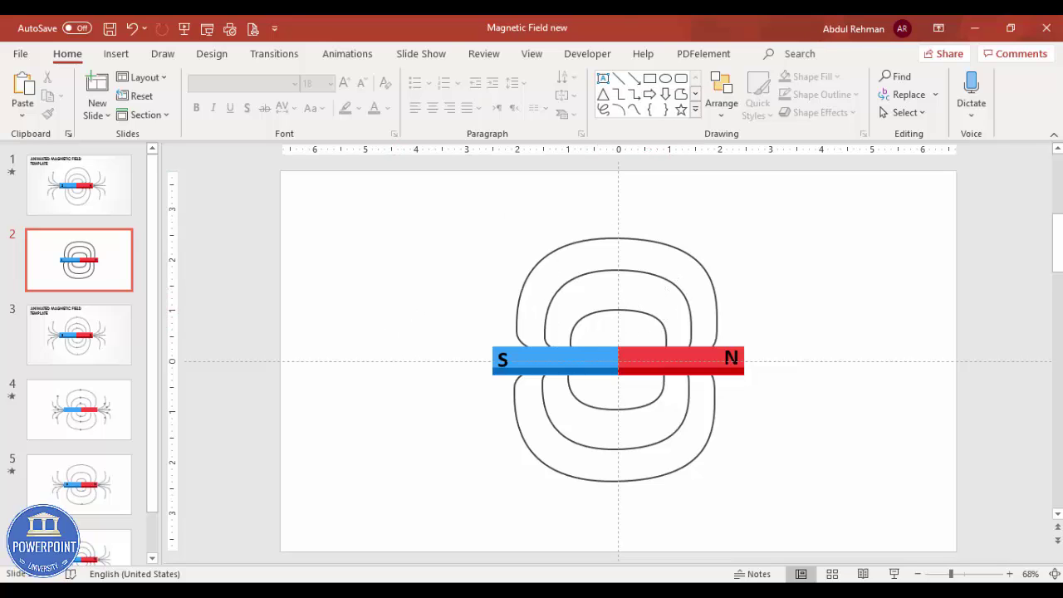
Draw a curved field line ending at the S pole.
click(116, 54)
click(248, 100)
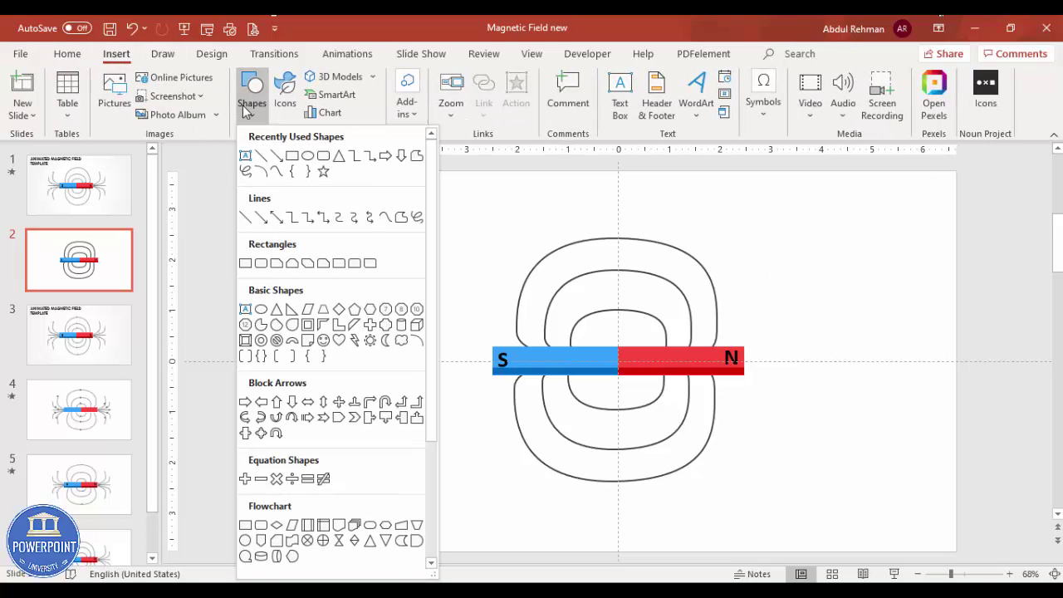
click(386, 219)
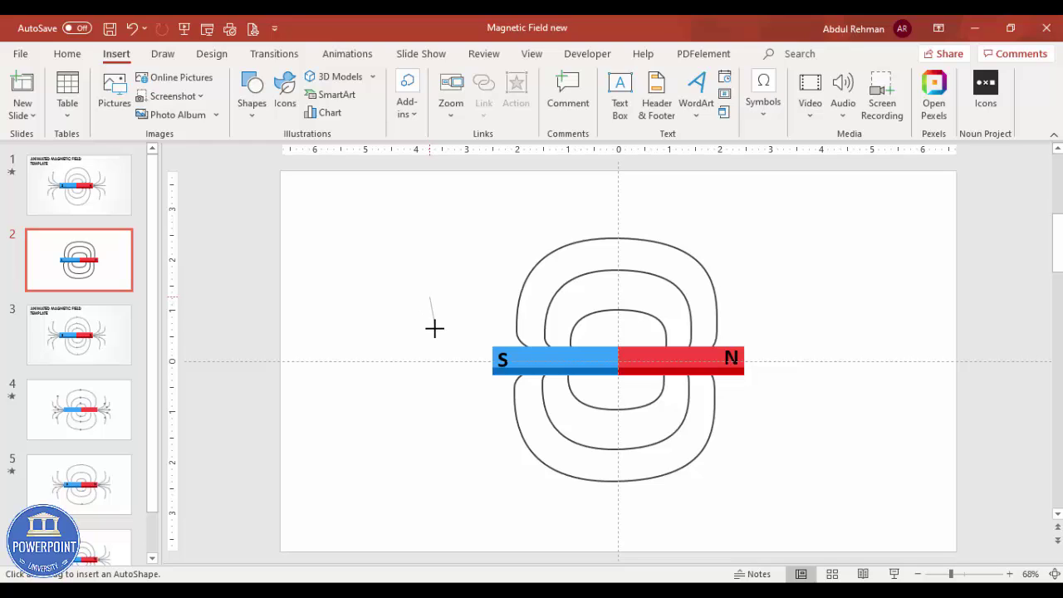
click(437, 336)
double_click(492, 355)
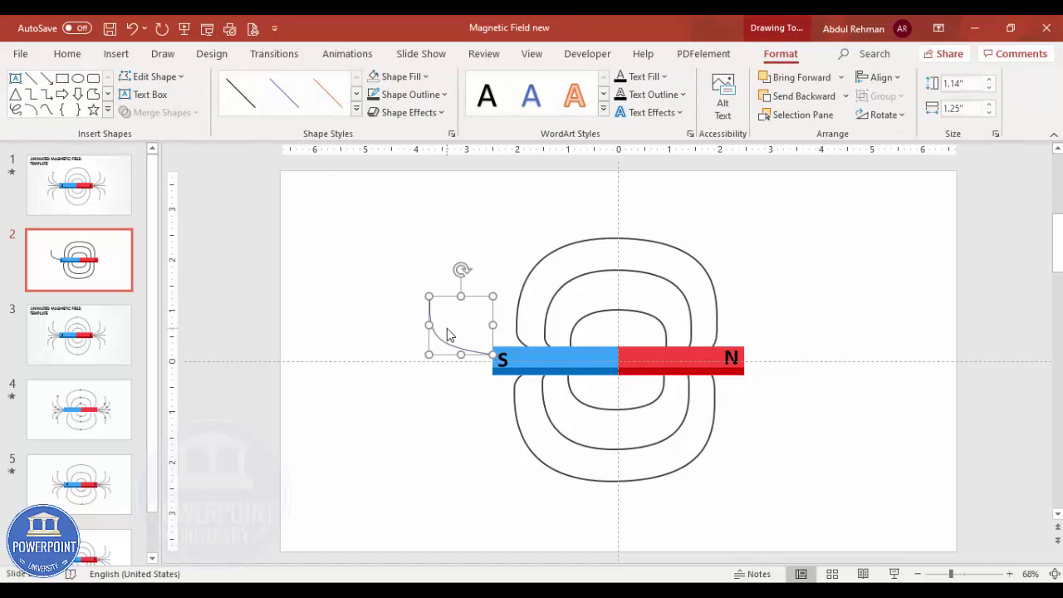
Draw a second curve into the S end and nudge both curves into position.
click(117, 53)
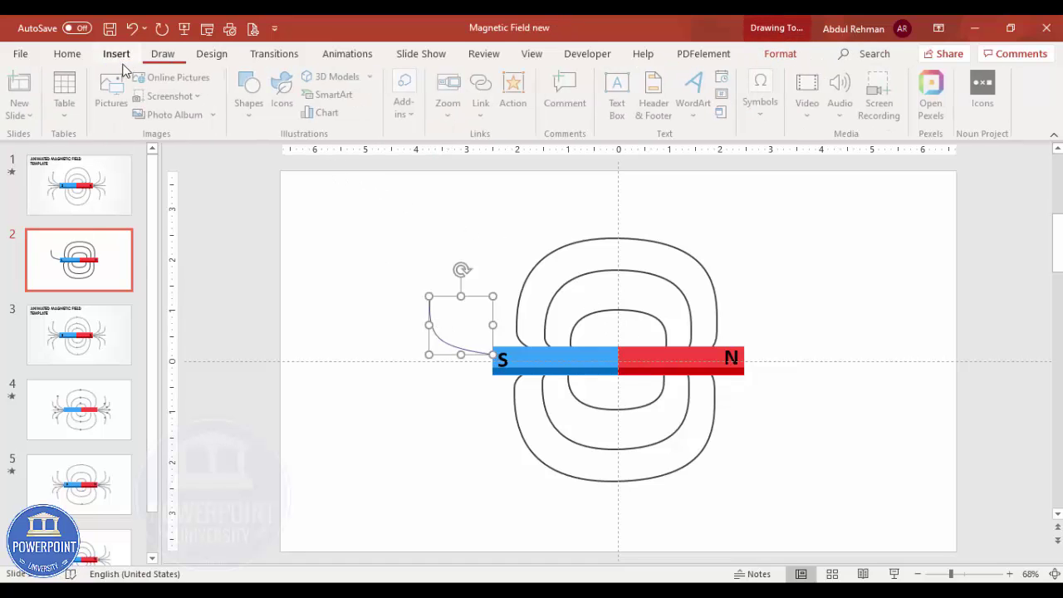
click(249, 121)
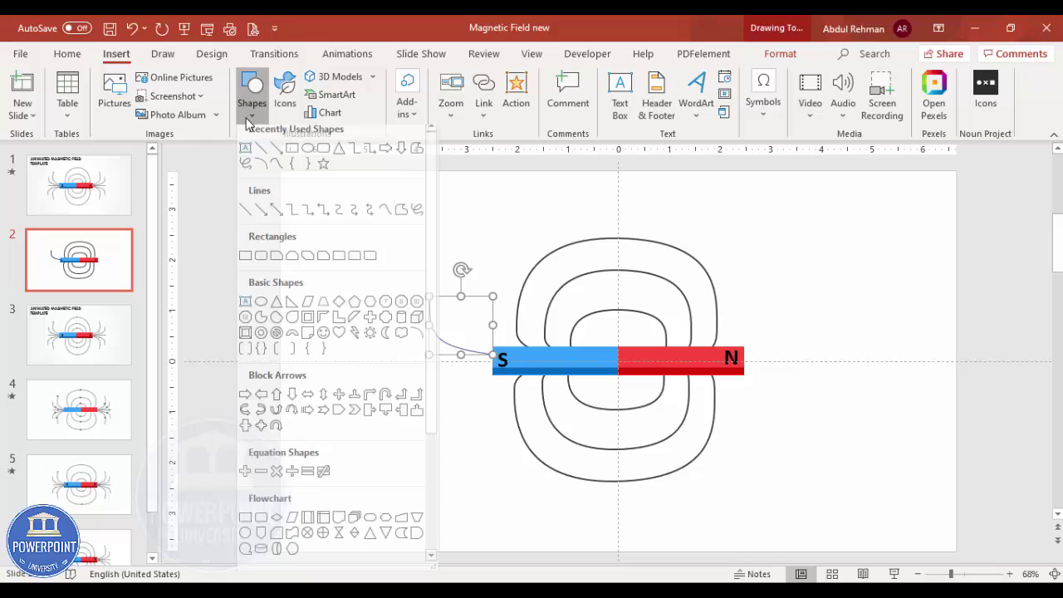
click(385, 218)
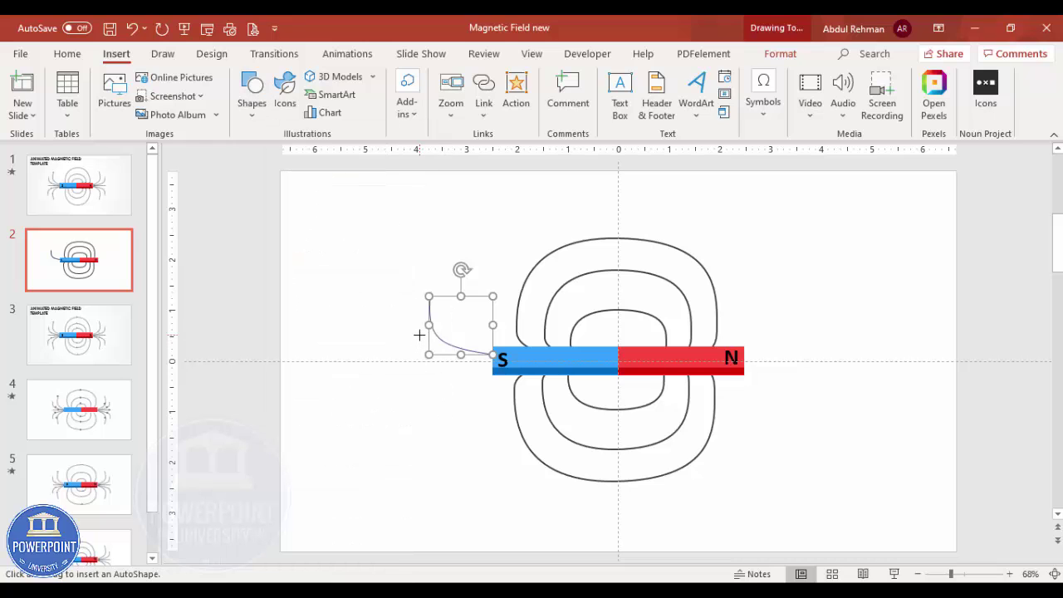
click(420, 335)
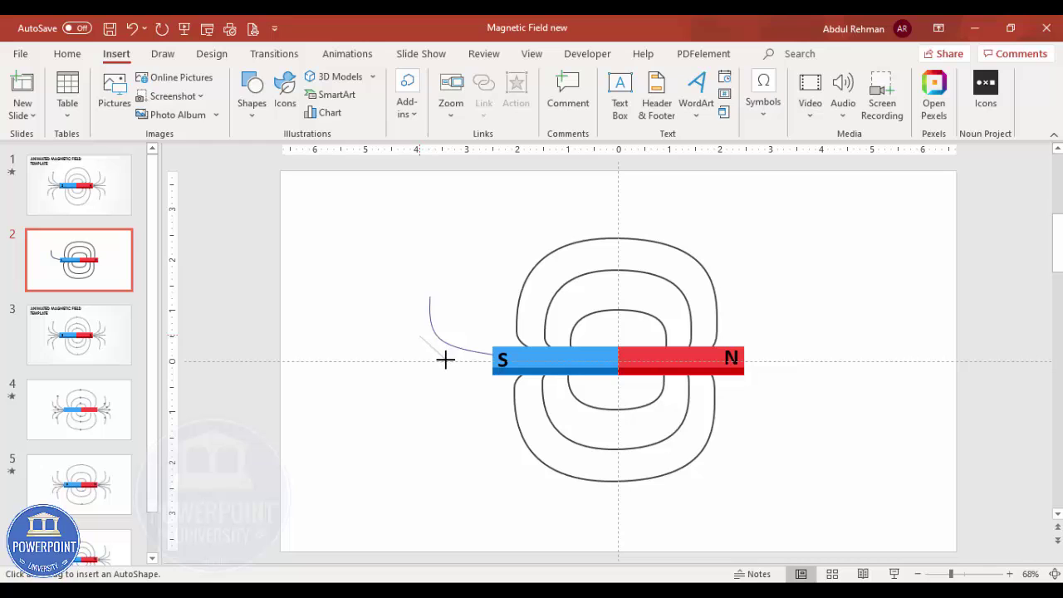
click(445, 358)
double_click(492, 359)
click(430, 316)
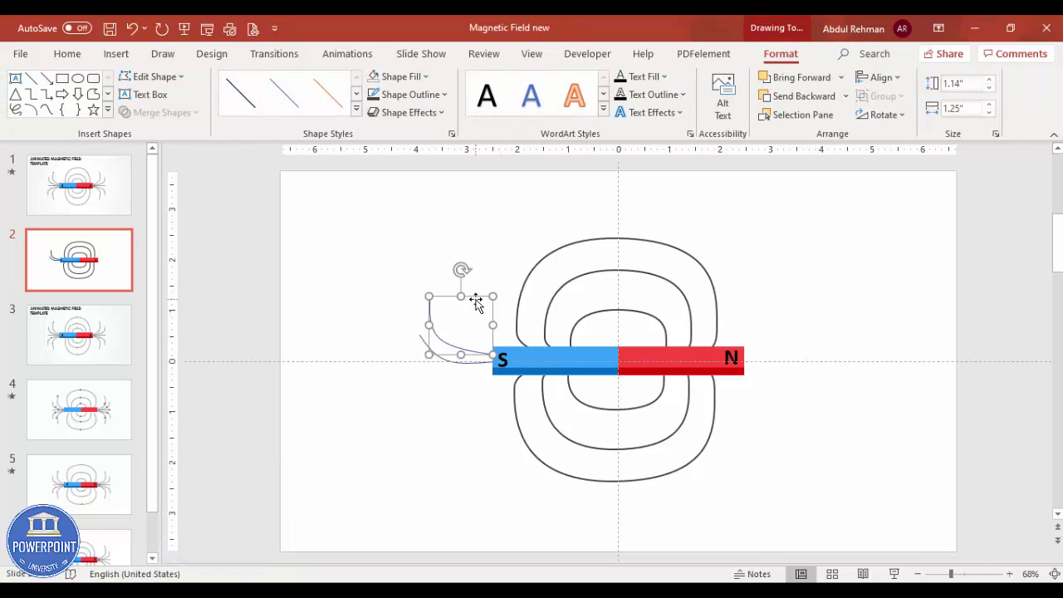
drag(474, 299, 474, 293)
click(450, 362)
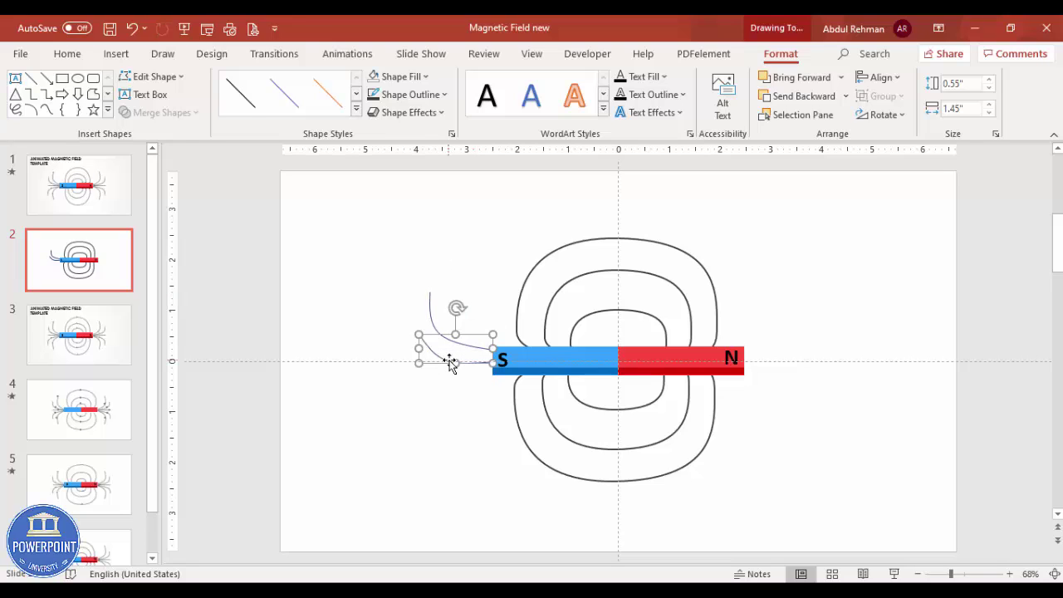
drag(449, 363, 440, 352)
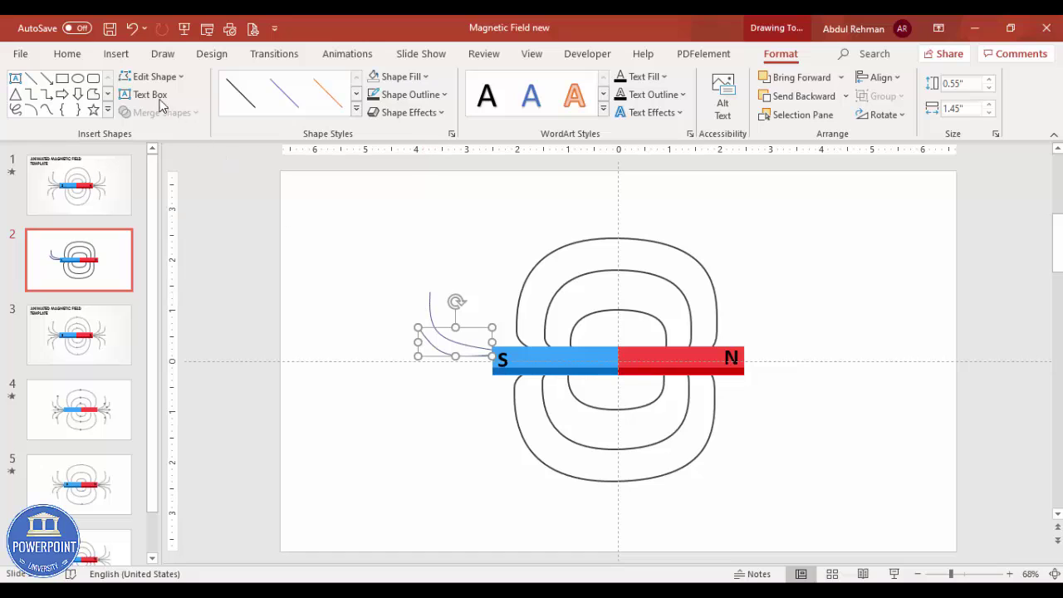
Draw a horizontal straight field line attached to the S end.
click(117, 53)
click(252, 90)
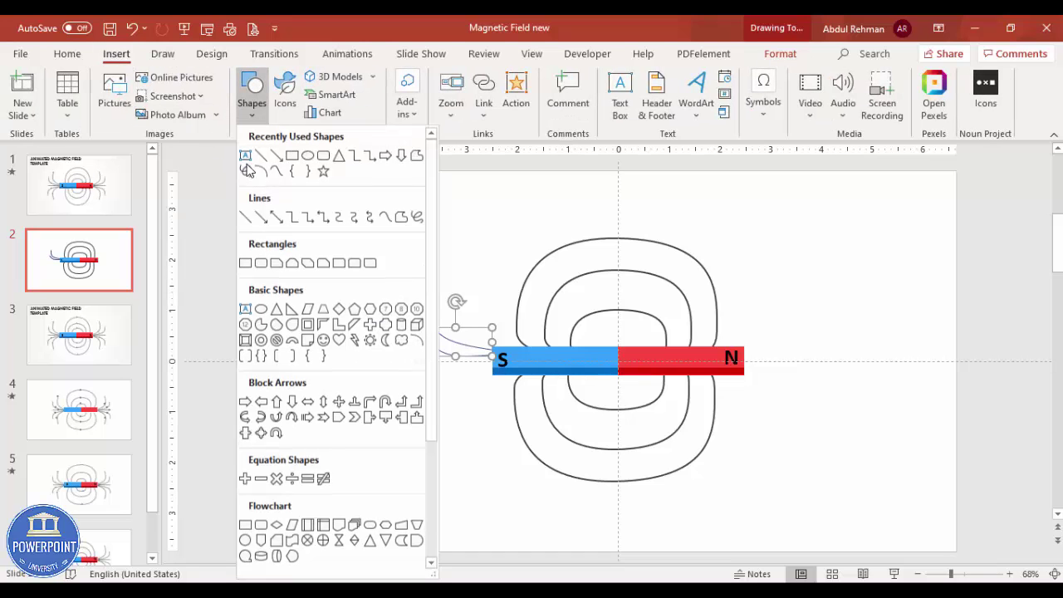
click(256, 215)
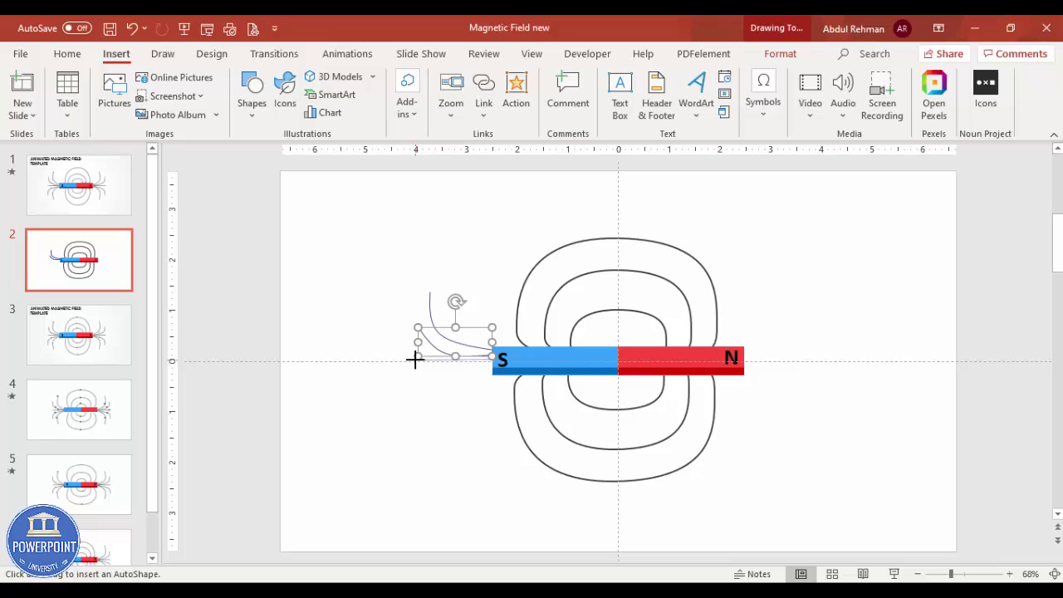
drag(413, 359, 486, 359)
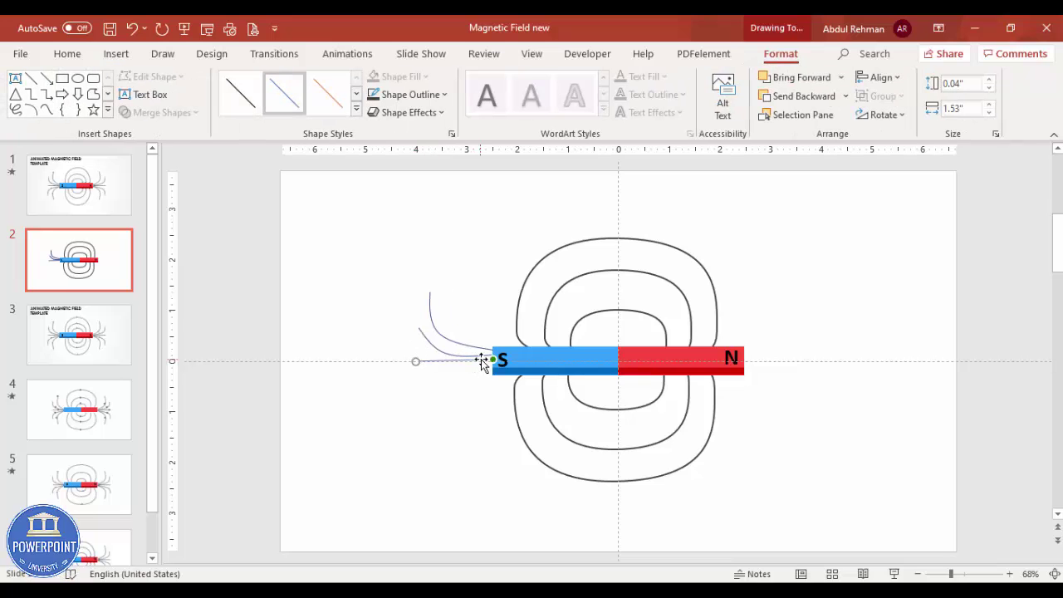
key(Escape)
click(116, 53)
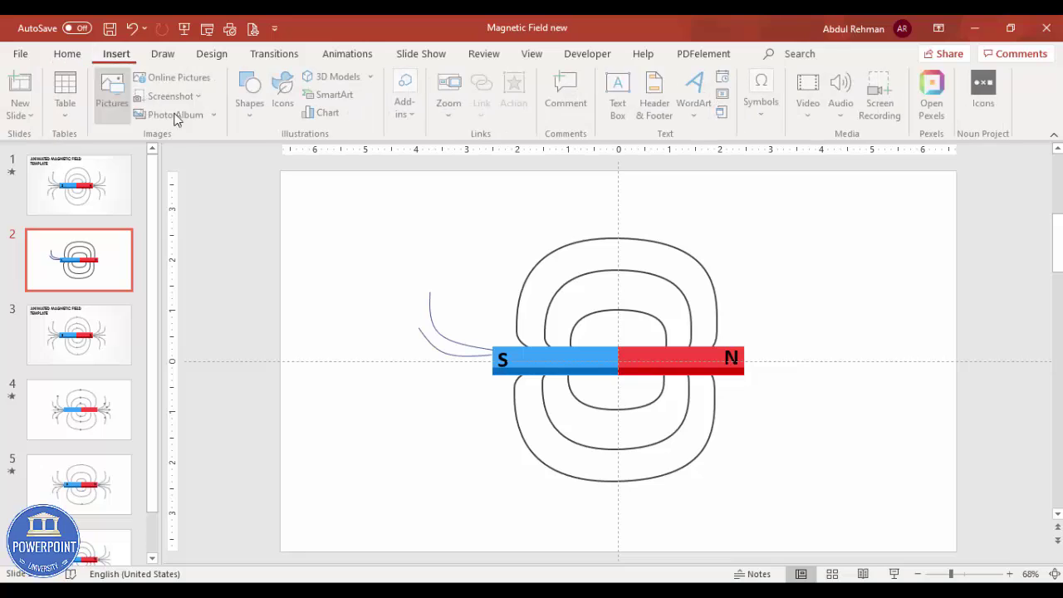
click(251, 90)
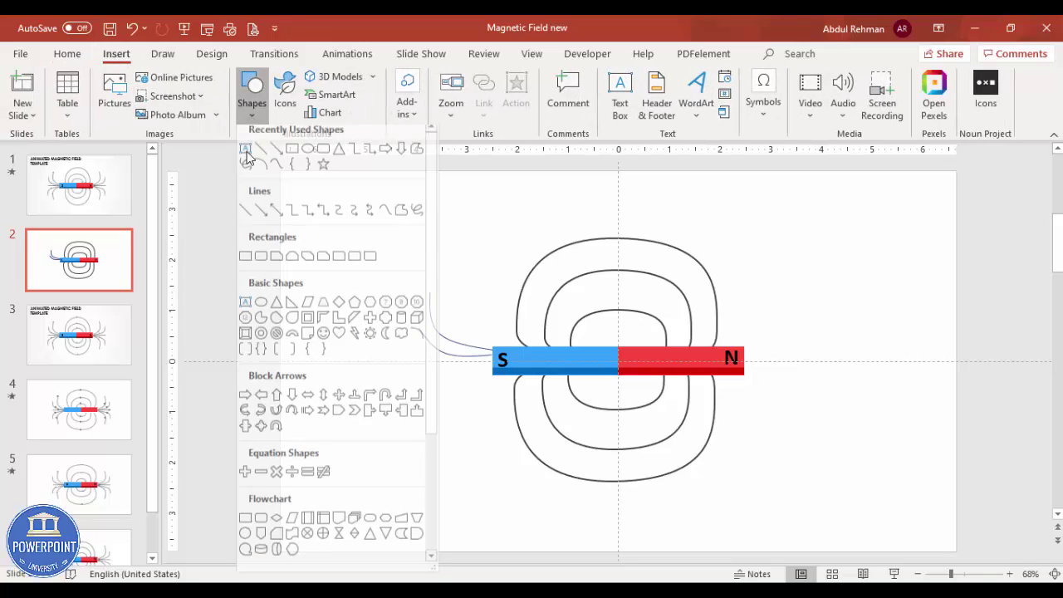
click(245, 219)
drag(413, 360, 496, 361)
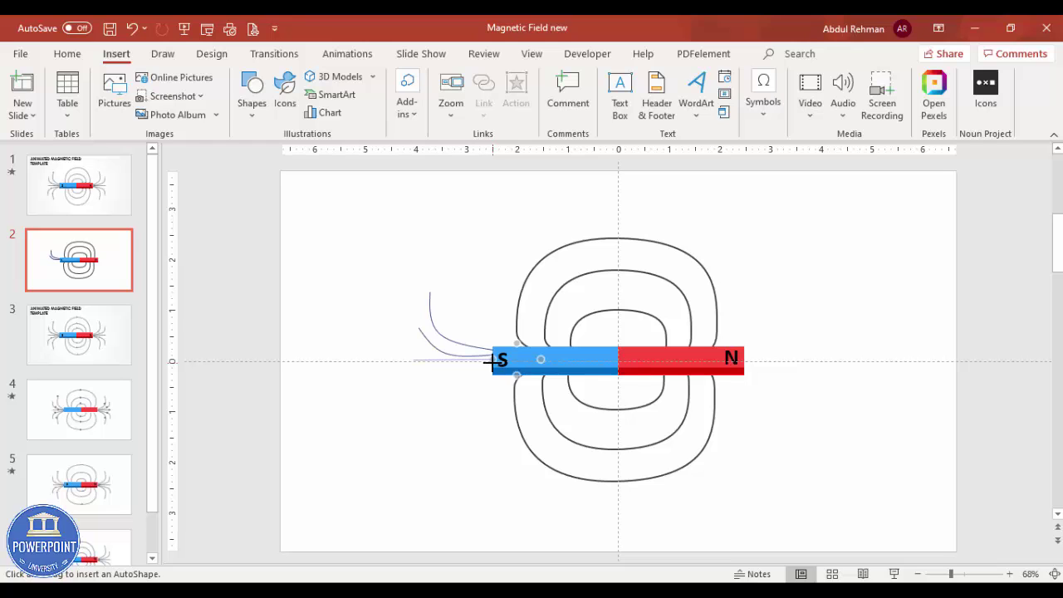
drag(490, 361, 493, 360)
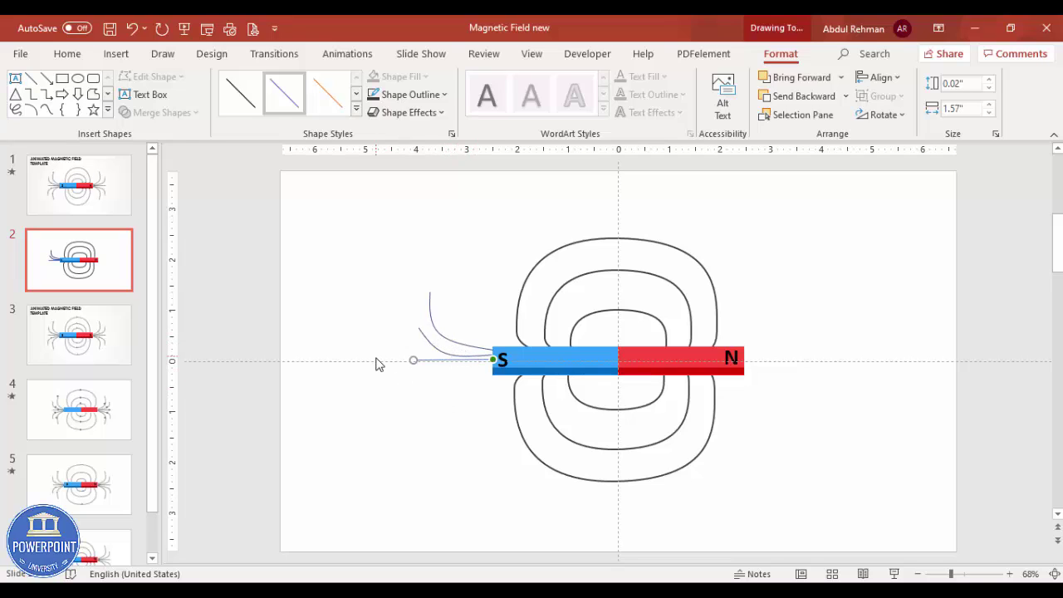
Copy the smaller curve below S, flip it vertically and move it up to the pole.
click(486, 351)
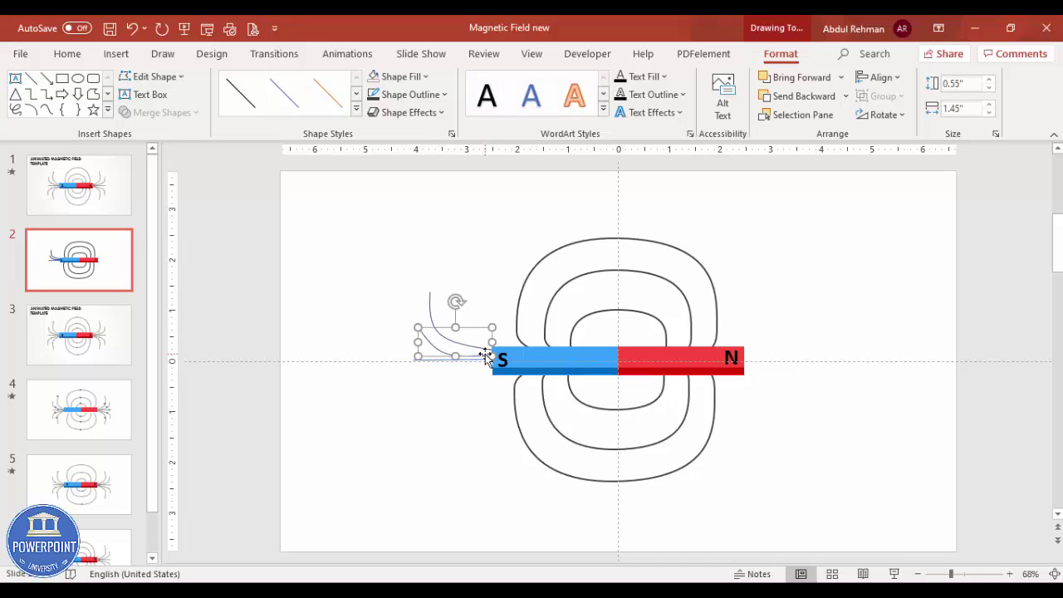
drag(482, 340, 480, 384)
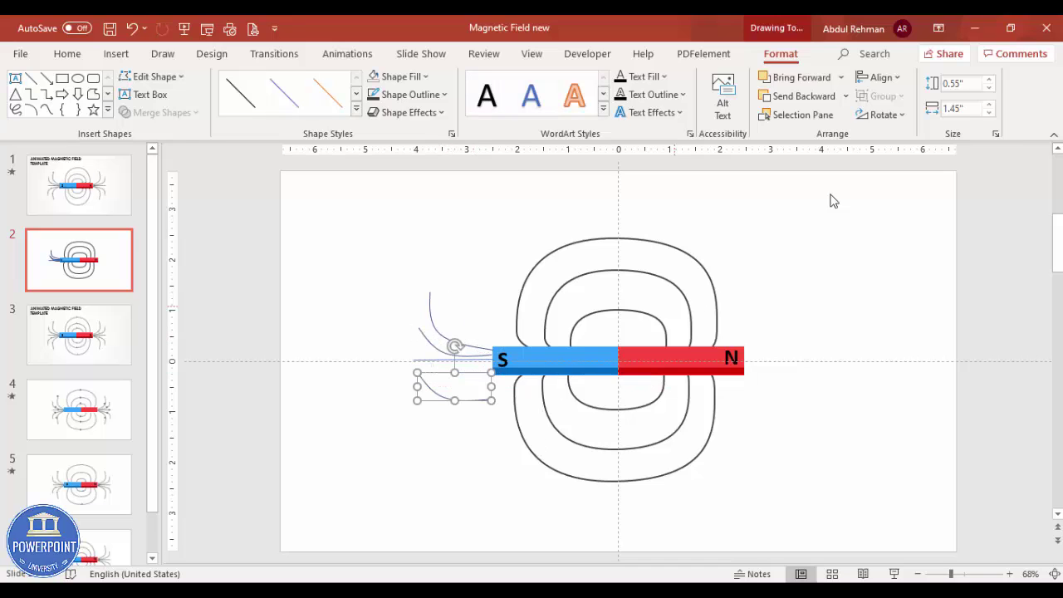
click(882, 115)
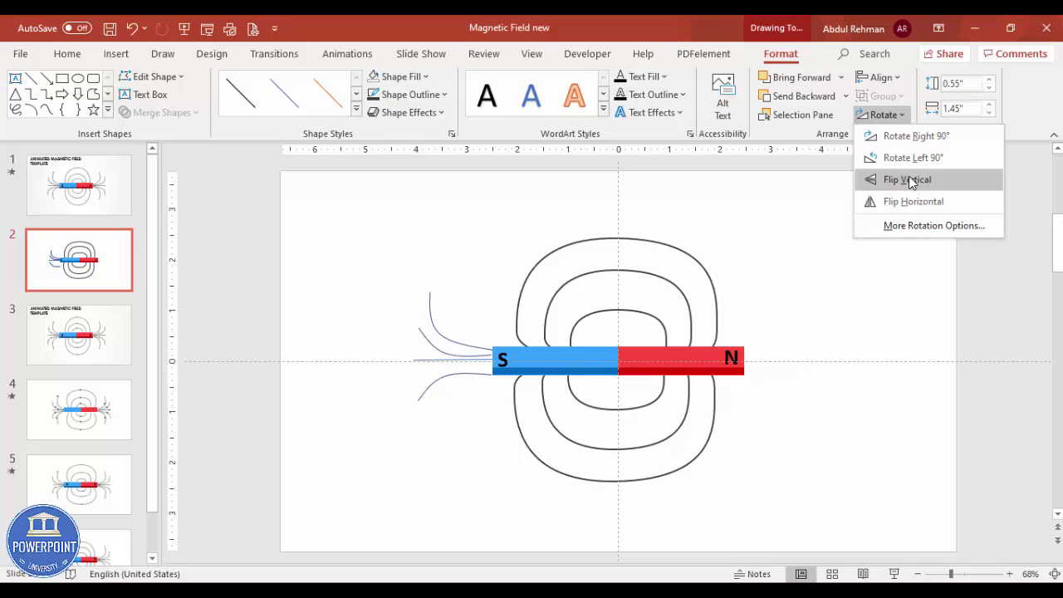
click(911, 181)
drag(477, 373, 474, 361)
Mirror the larger curve below S the same way, then select all S-pole field lines.
click(452, 340)
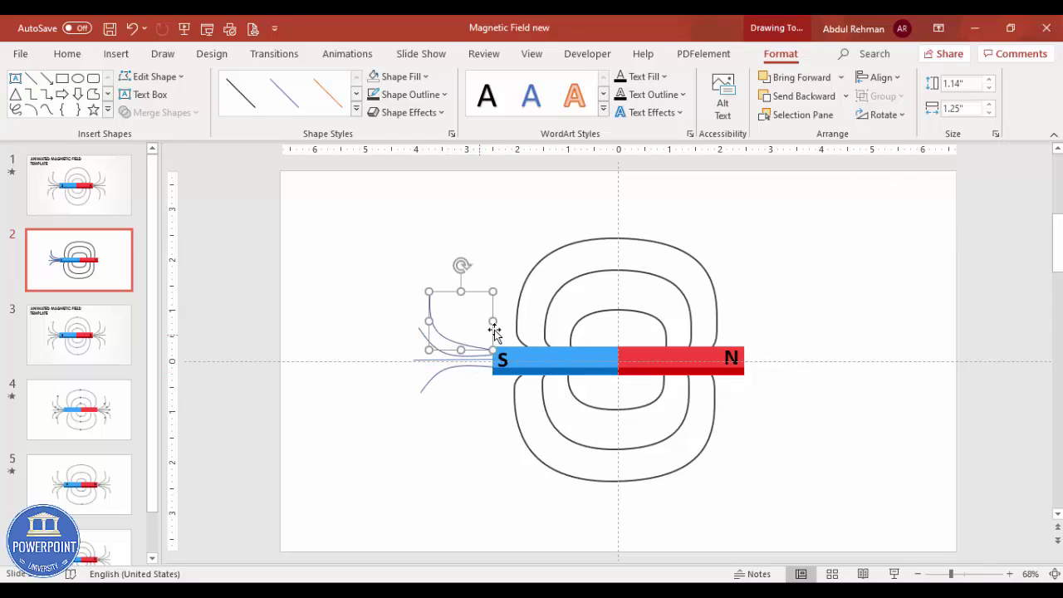
drag(483, 301, 472, 393)
click(885, 115)
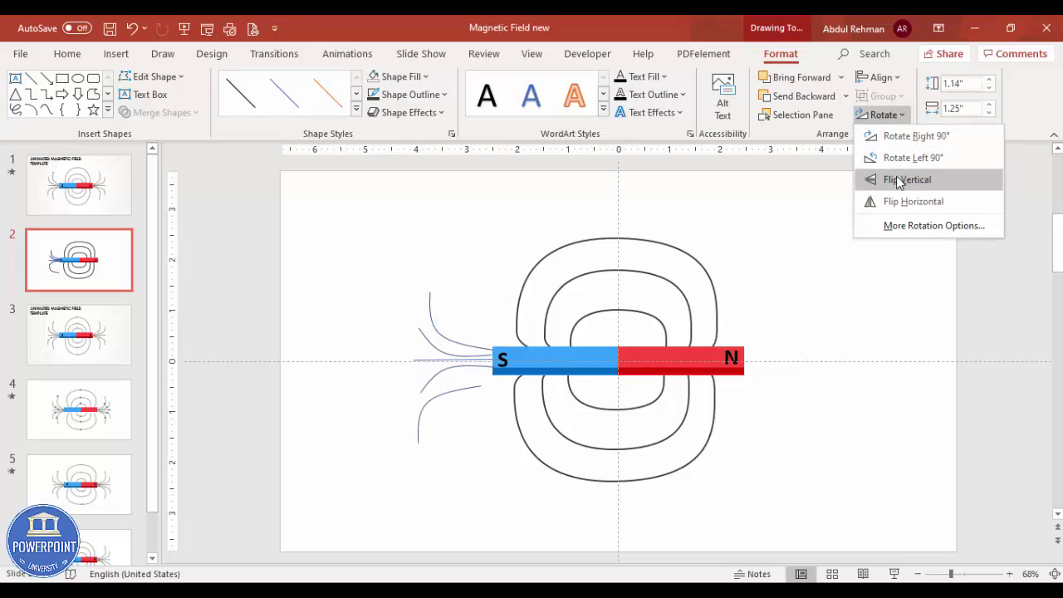
click(897, 181)
mouse_move(464, 385)
mouse_down()
mouse_move(476, 373)
mouse_move(465, 369)
mouse_up()
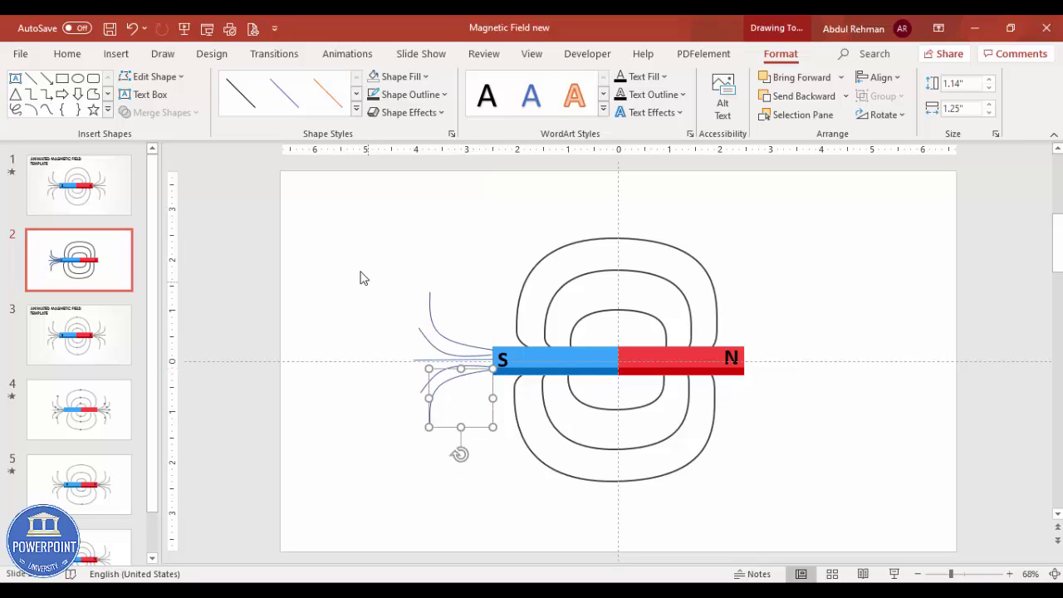
click(362, 277)
drag(357, 246, 511, 494)
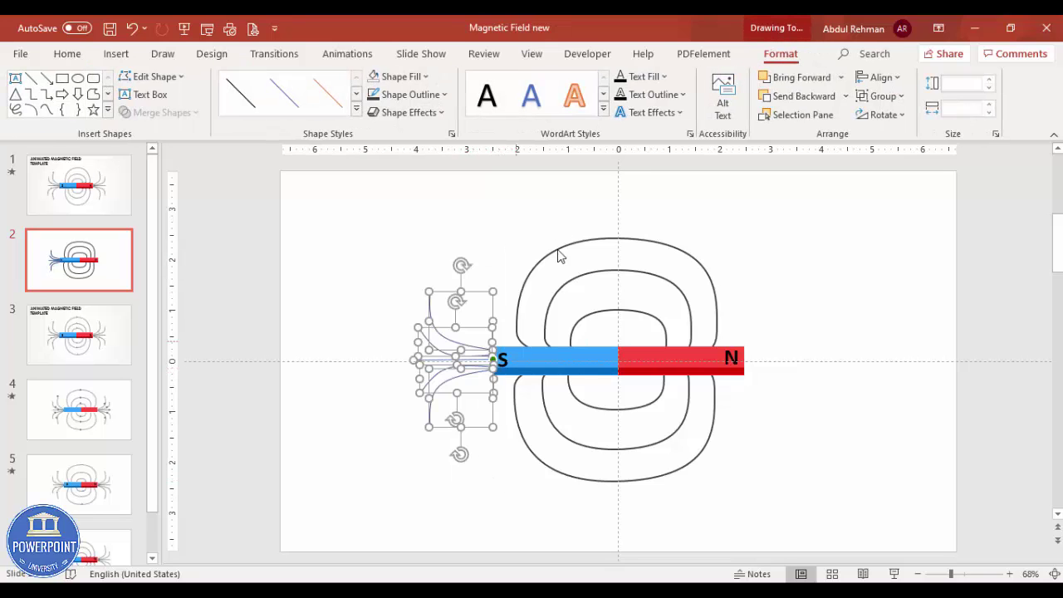
Give the S-side field lines a dark grey, 3 pt outline.
click(411, 97)
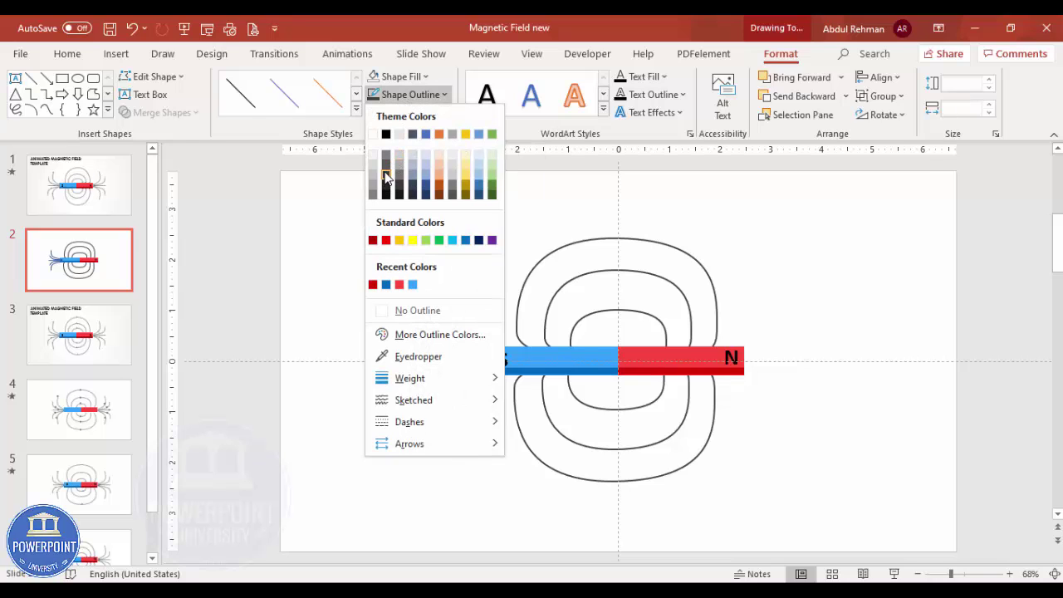
click(386, 176)
click(408, 97)
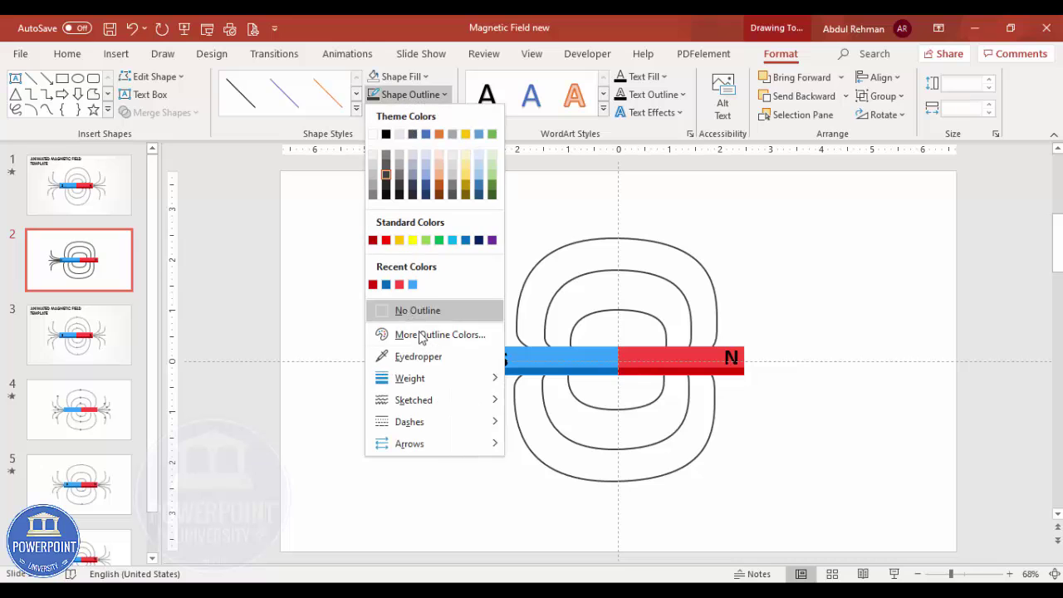
mouse_move(433, 384)
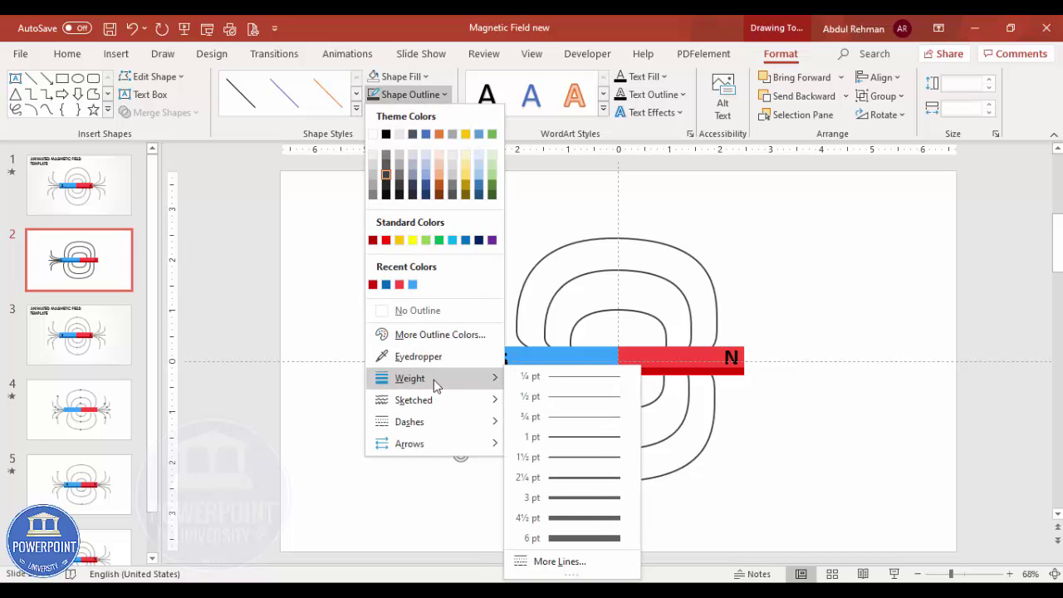
click(587, 497)
click(487, 491)
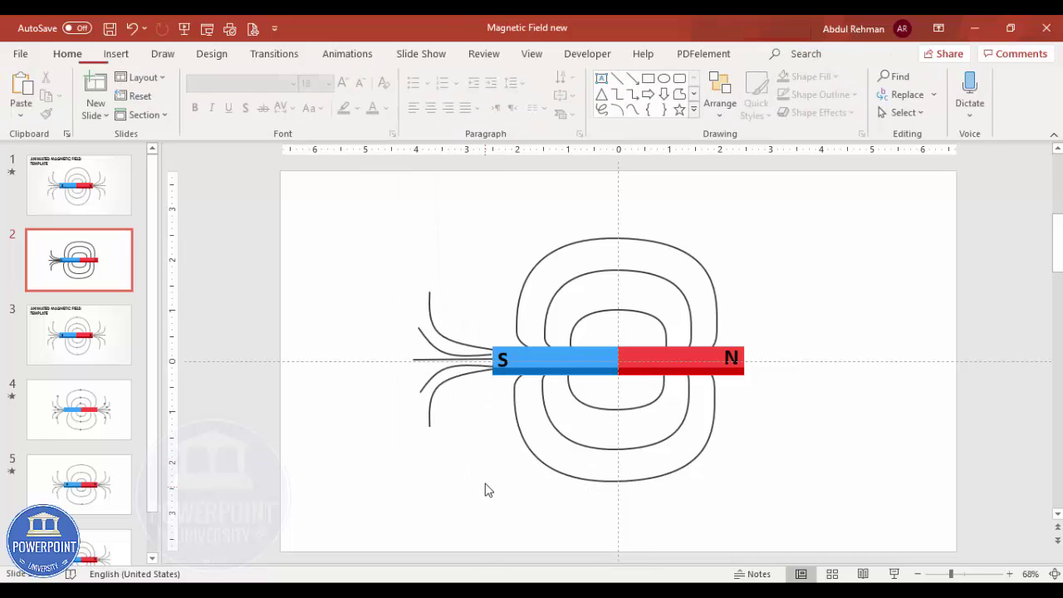
Edit points on the upper-left field line, pulling its top end up and left.
click(438, 337)
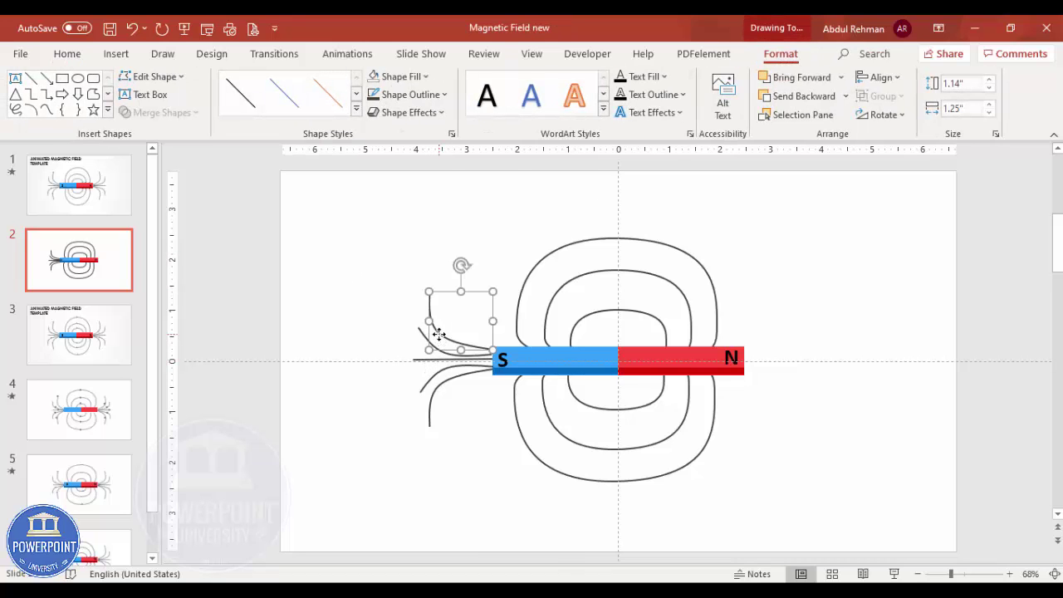
right_click(438, 334)
click(487, 338)
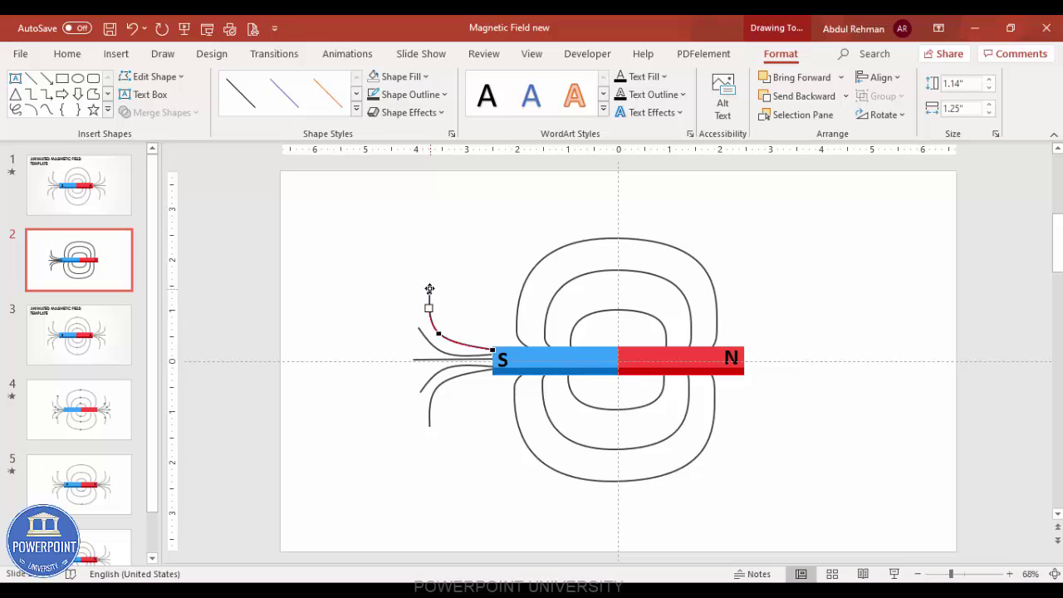
drag(429, 288, 427, 291)
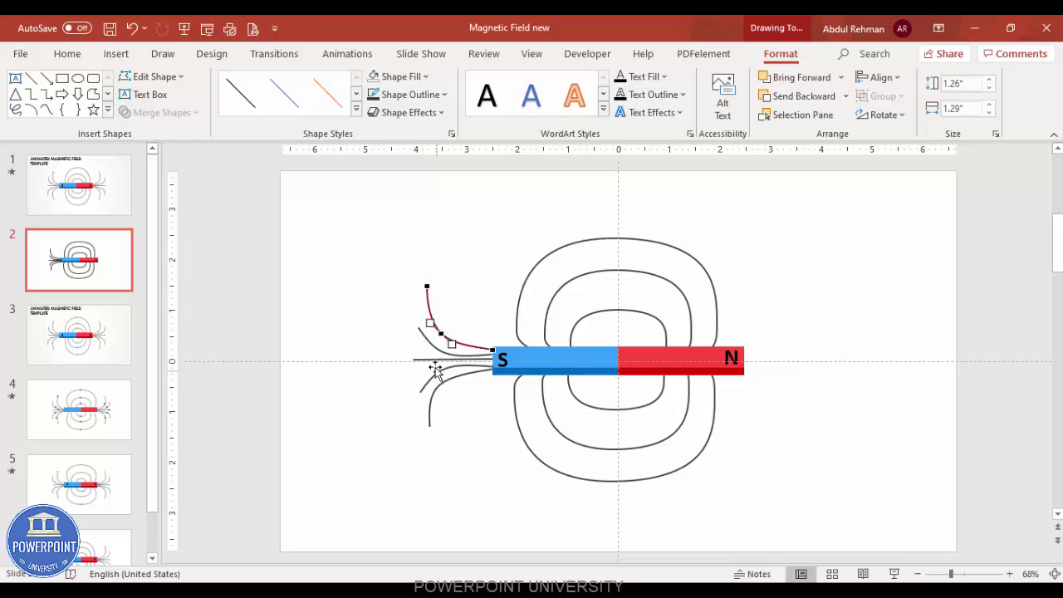
Edit points on the neighbouring field line so its end bends into the S pole.
click(422, 339)
right_click(423, 341)
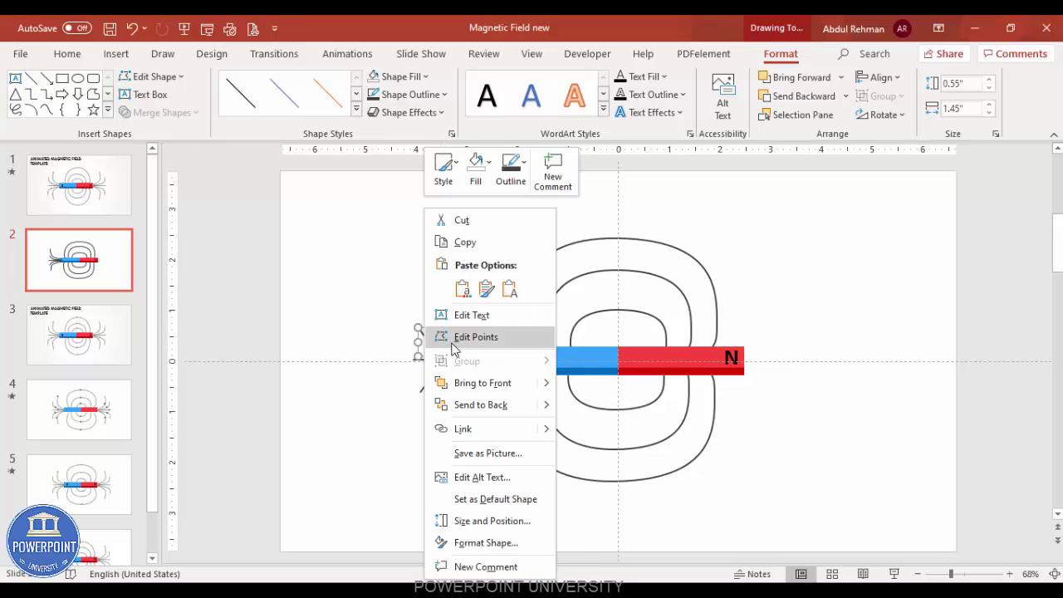
click(482, 339)
drag(419, 330, 415, 323)
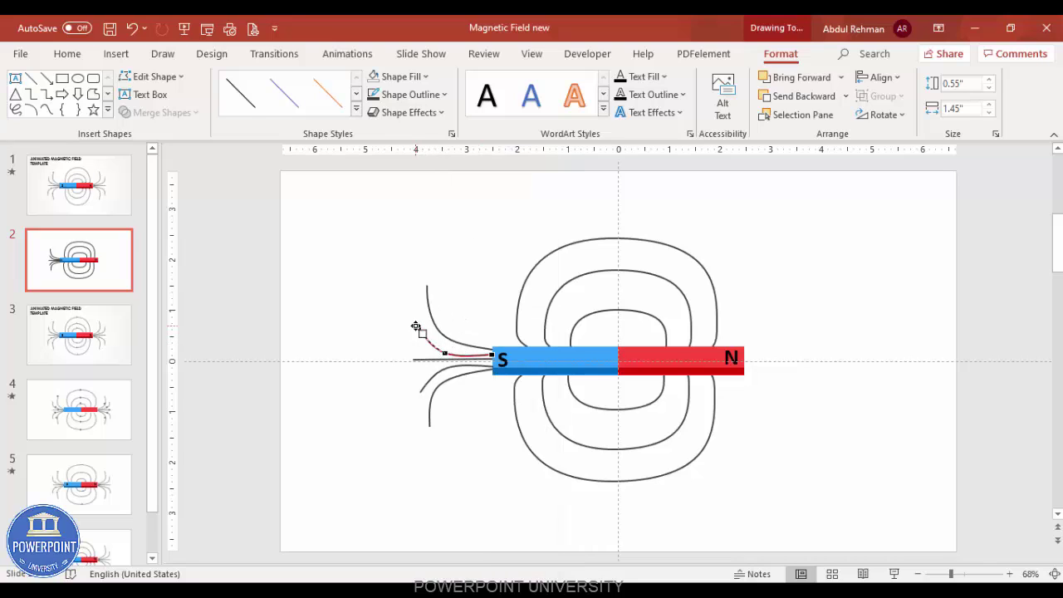
click(446, 355)
click(470, 426)
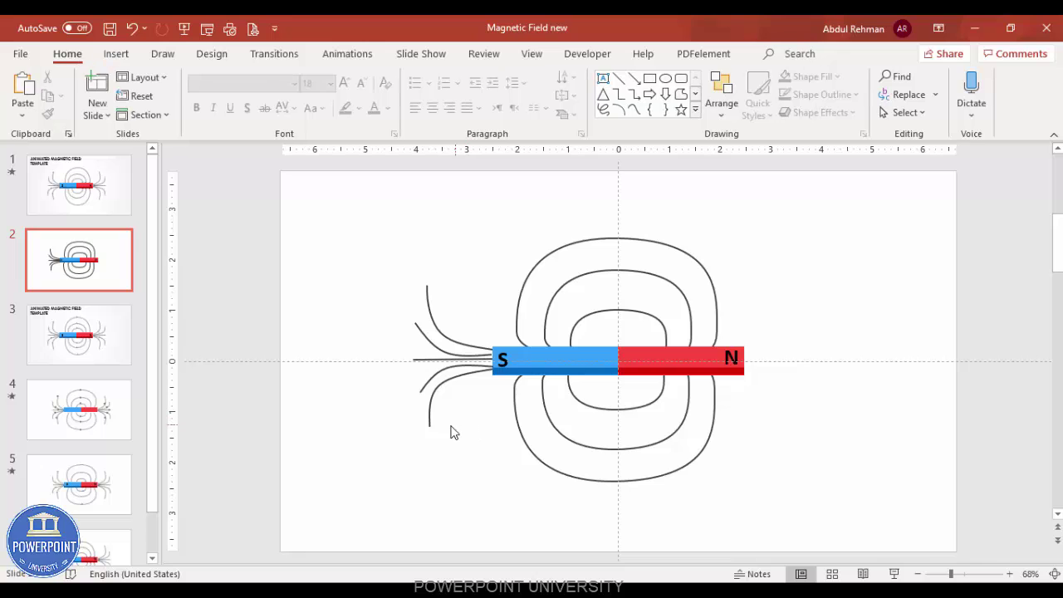
Duplicate and group the left field lines, flip them horizontally, and place them at the N pole.
drag(352, 225, 509, 514)
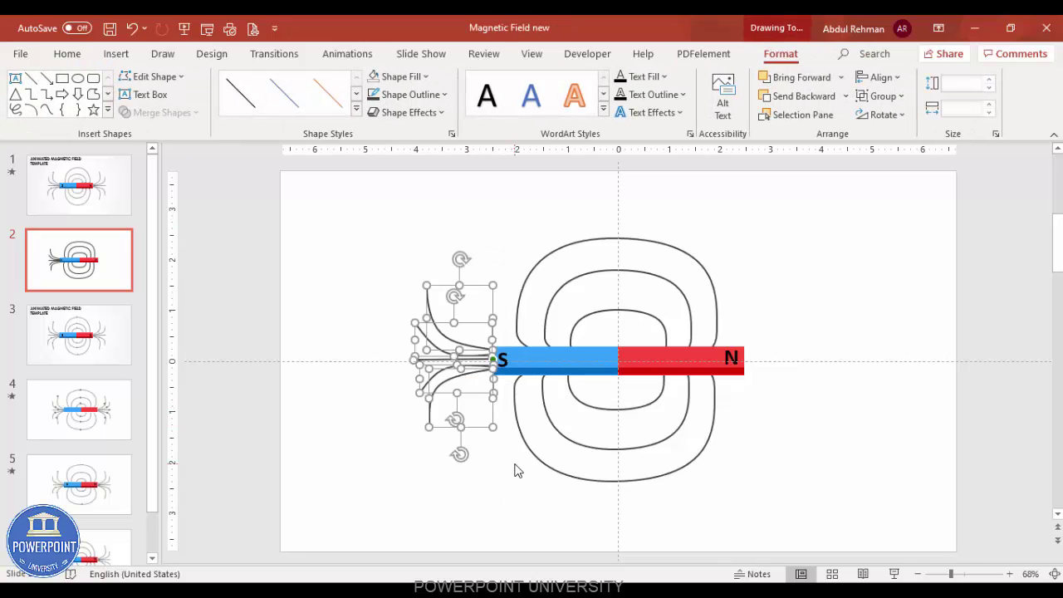
click(552, 298)
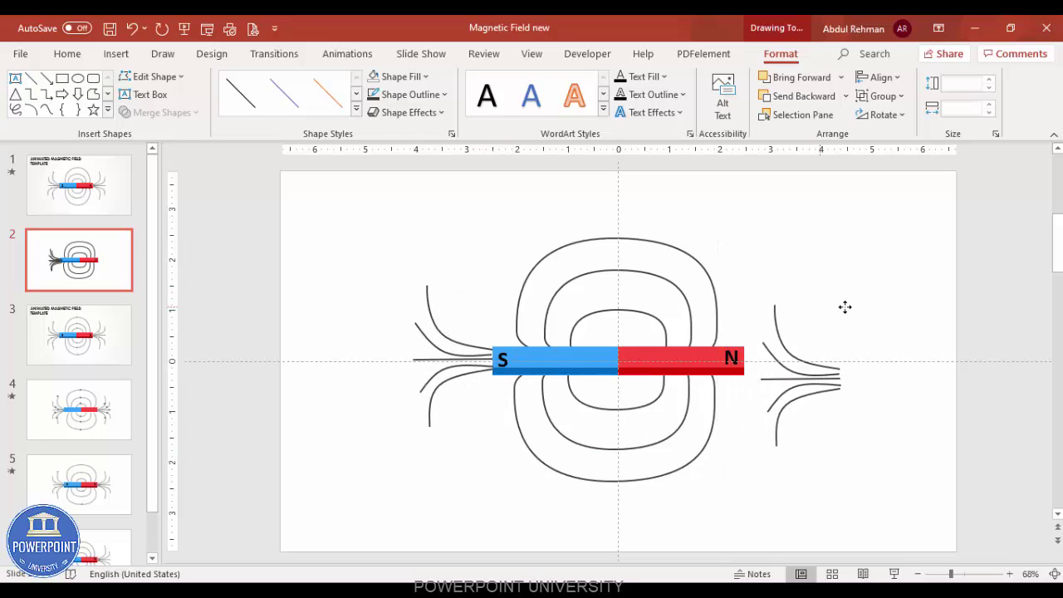
key(ctrl+y)
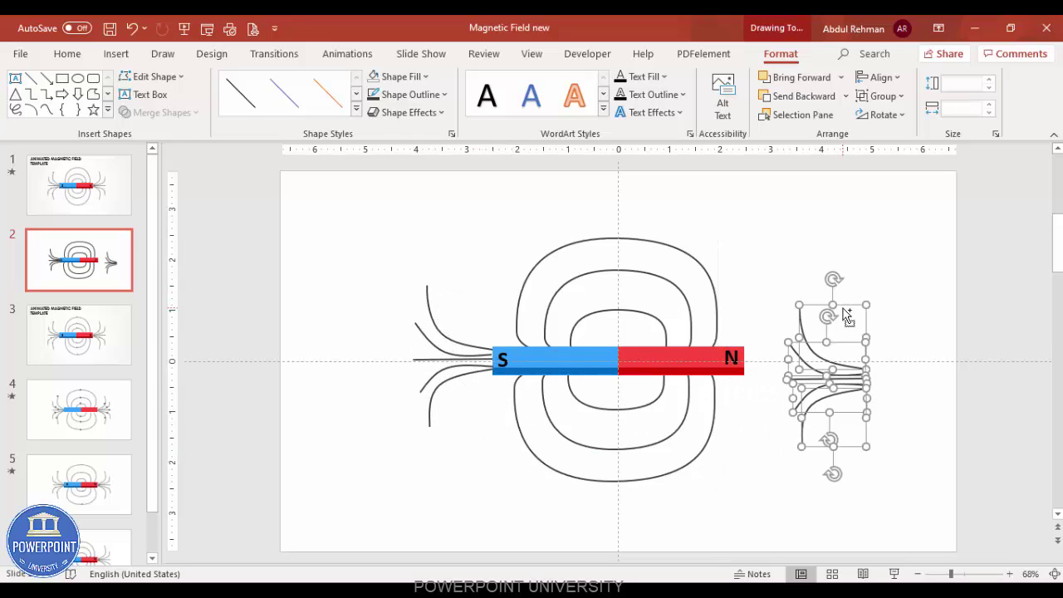
key(ctrl+g)
click(882, 115)
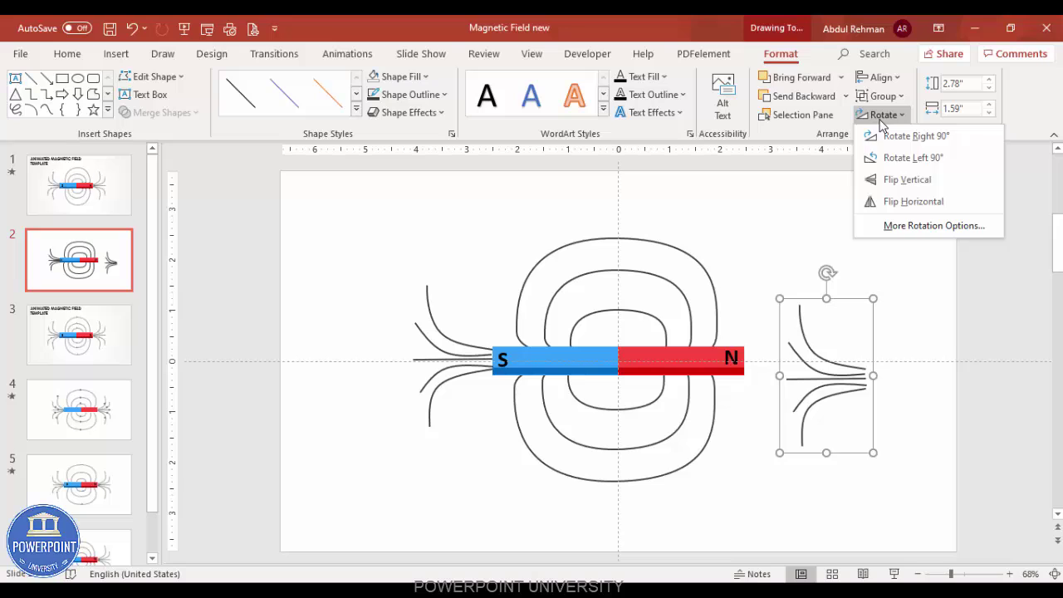
click(919, 202)
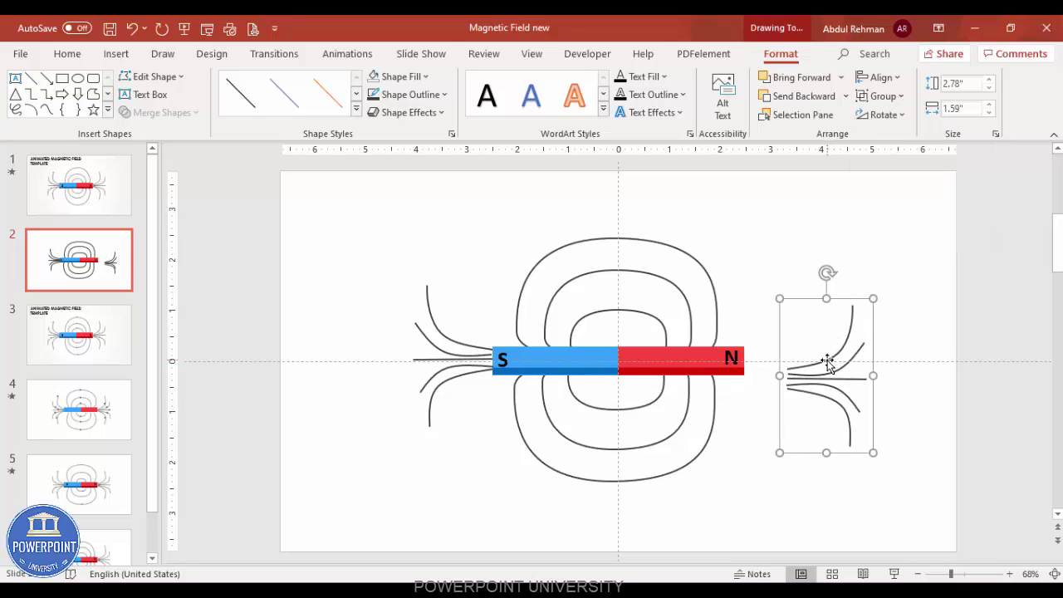
drag(826, 360, 782, 342)
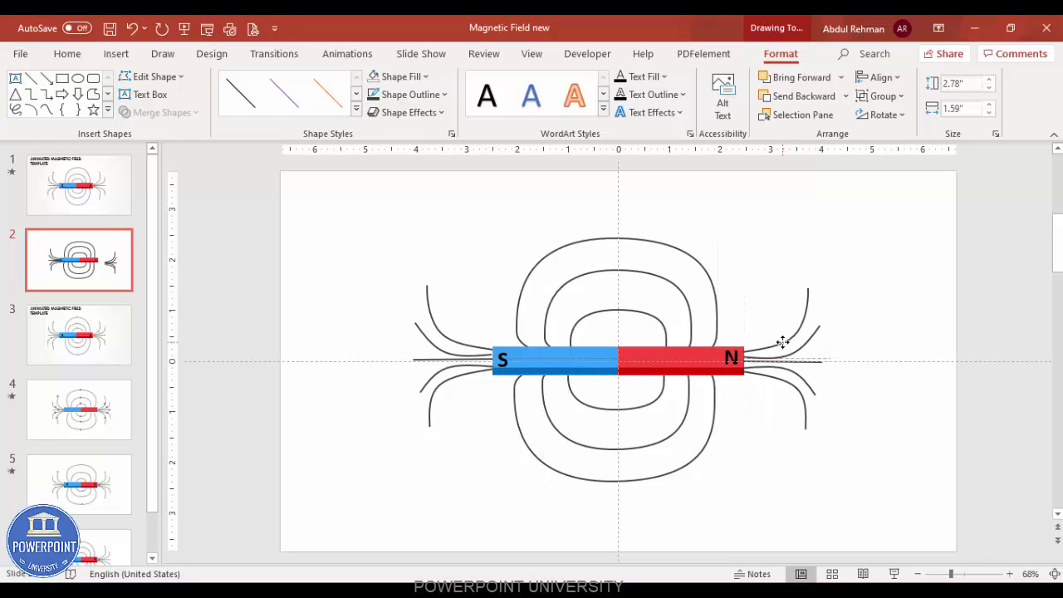
Ungroup the mirrored right-side field lines back into separate curves.
right_click(783, 341)
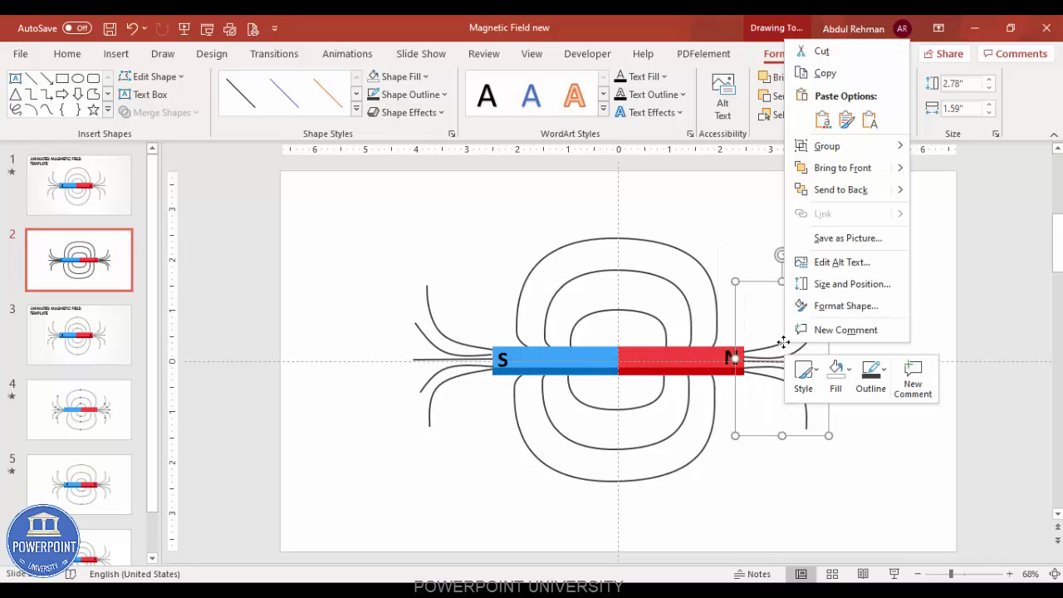
mouse_move(839, 147)
click(942, 190)
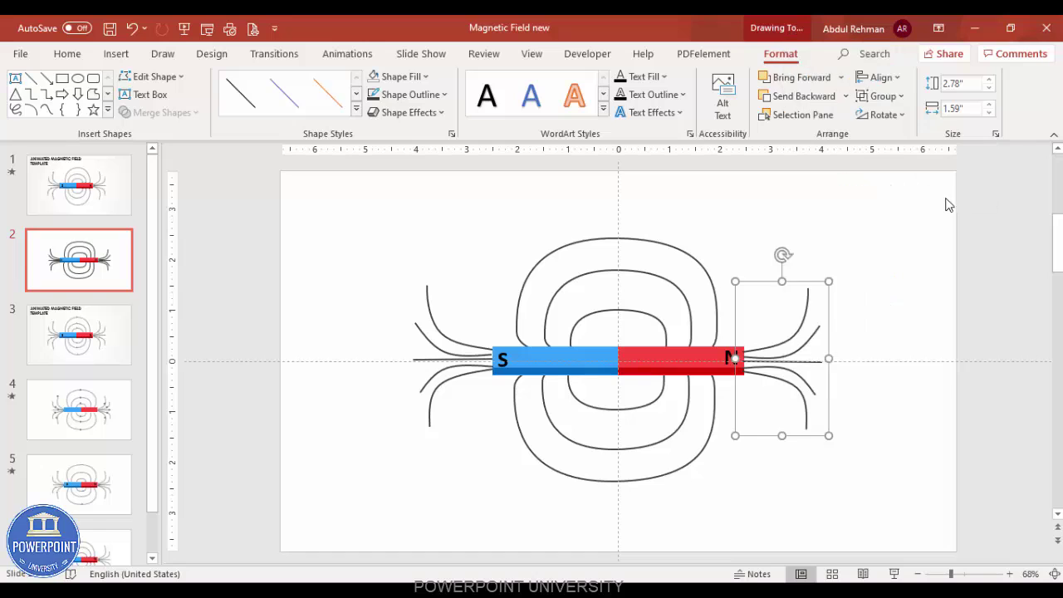
click(904, 292)
right_click(708, 407)
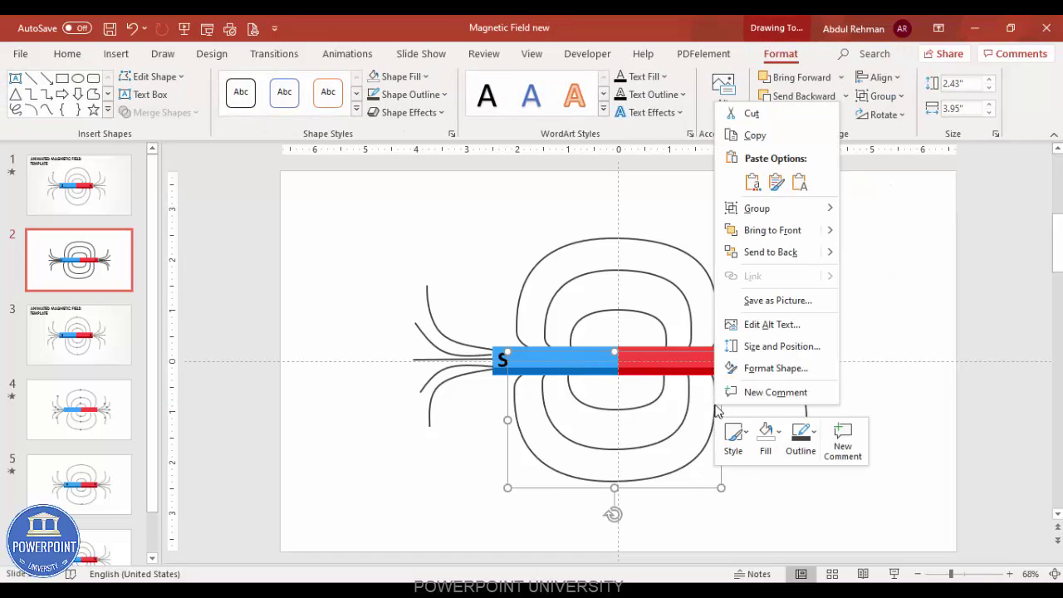
mouse_move(800, 215)
click(867, 256)
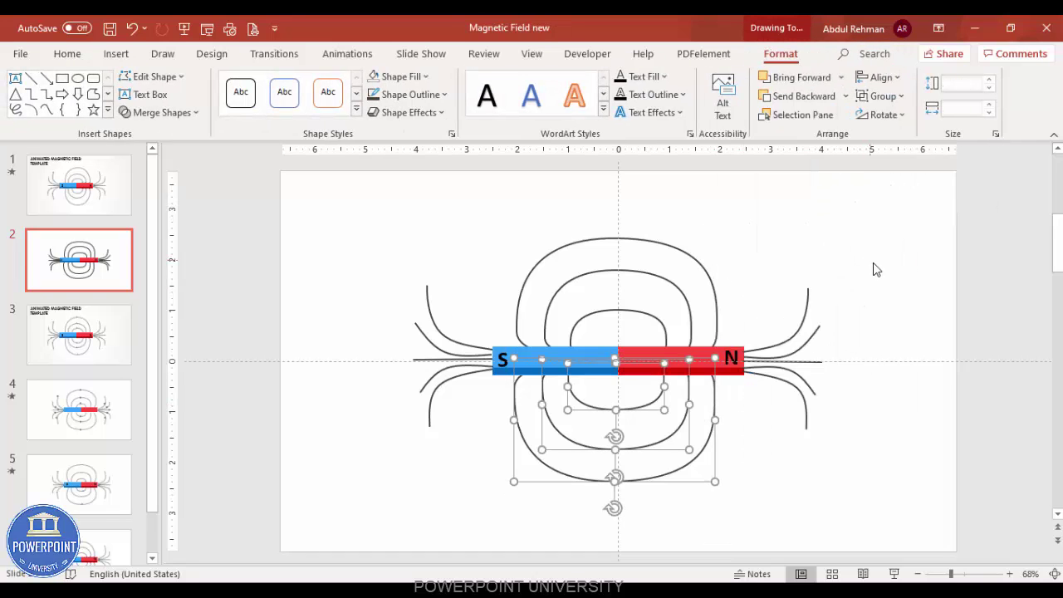
click(739, 323)
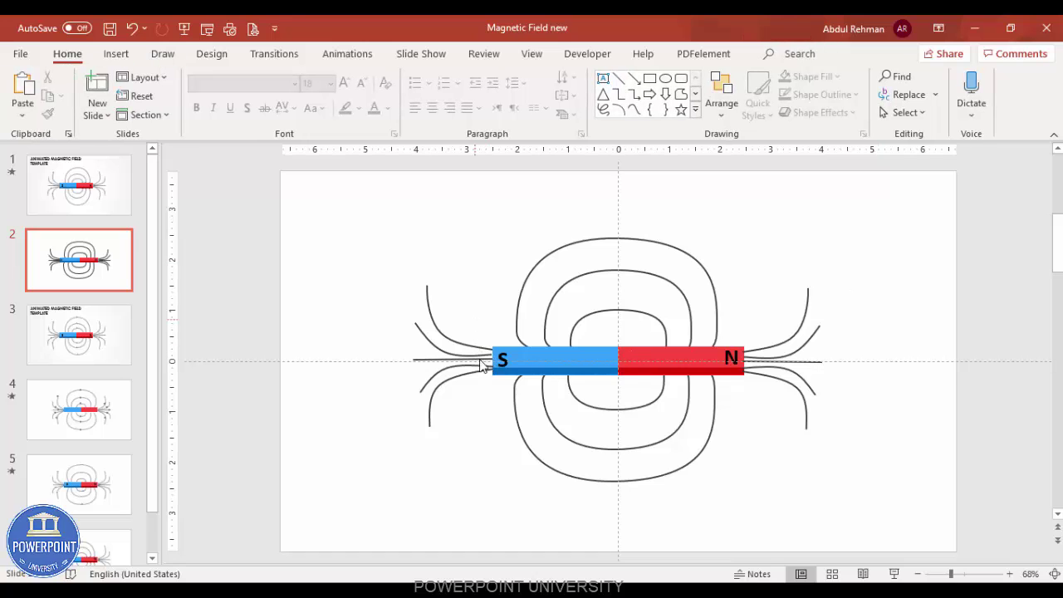
Bring the blue and red magnet pieces to front and group them with Ctrl+G.
drag(473, 318, 755, 397)
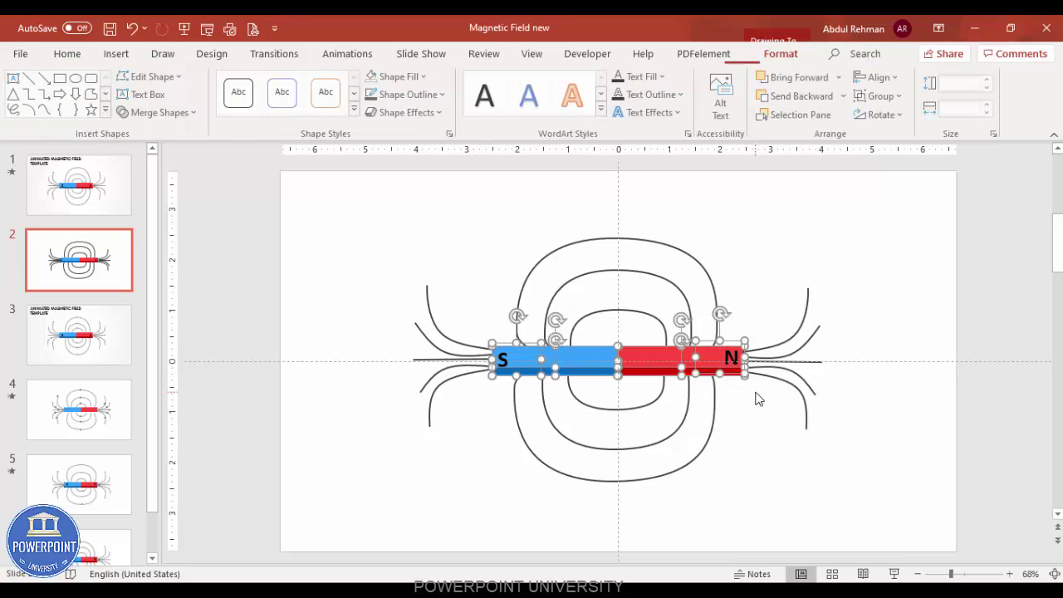
click(841, 79)
click(830, 123)
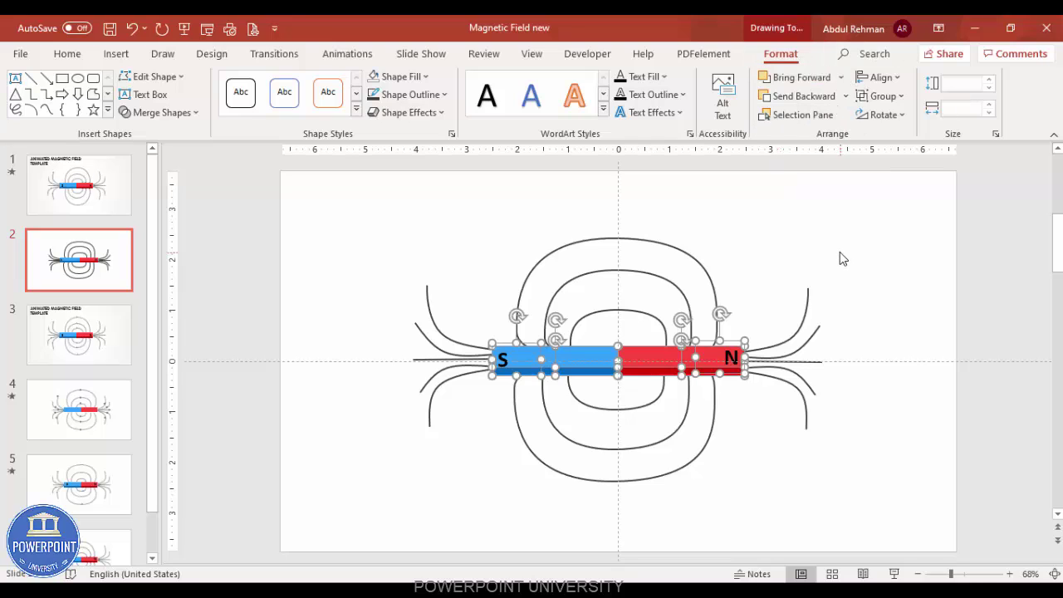
key(ctrl+g)
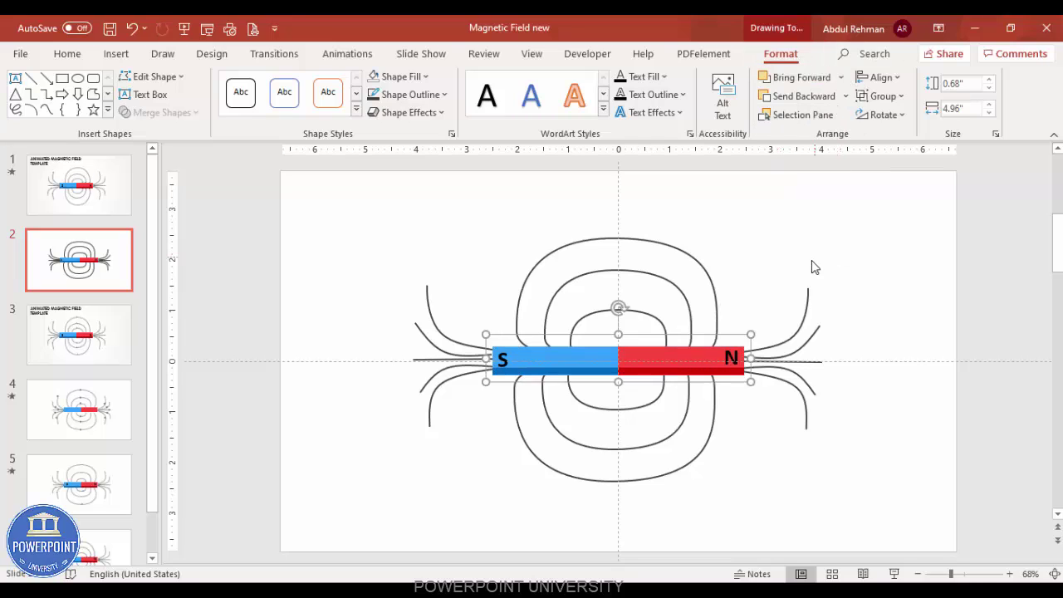
click(772, 261)
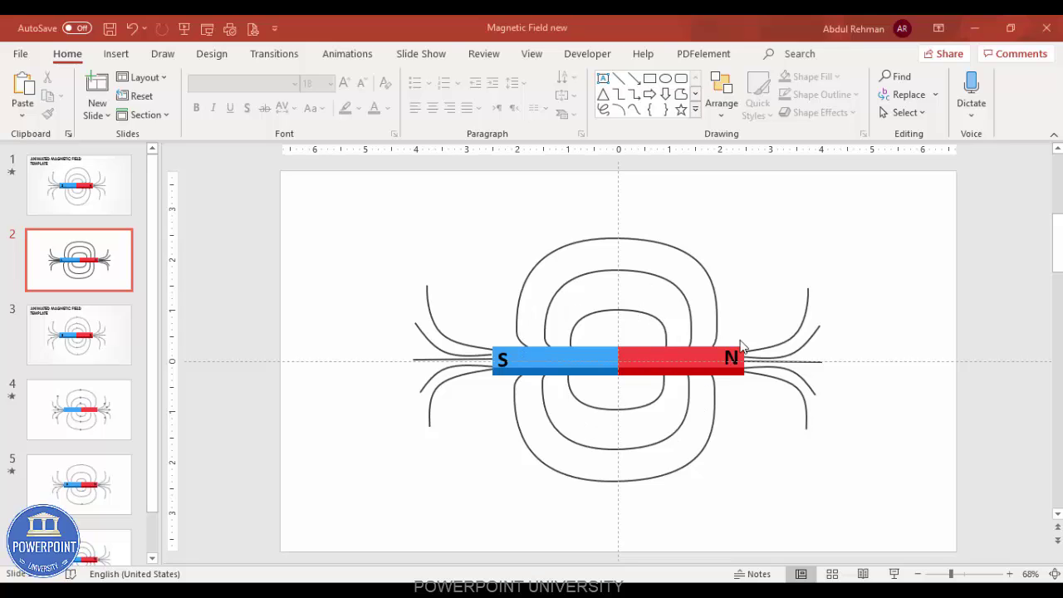
Draw a small isosceles triangle with no outline and a dark grey fill.
click(121, 54)
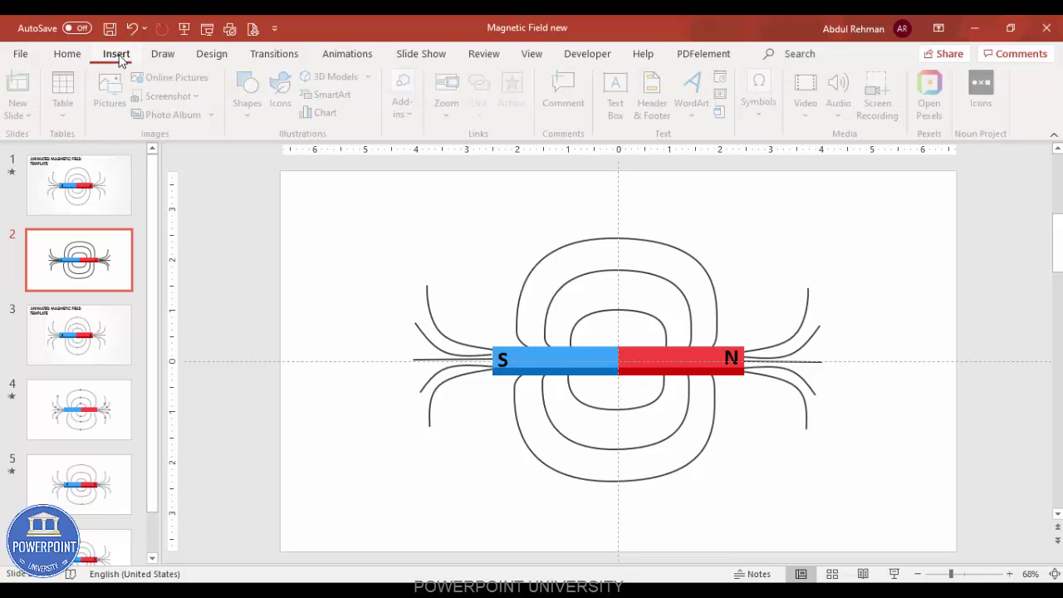
click(250, 96)
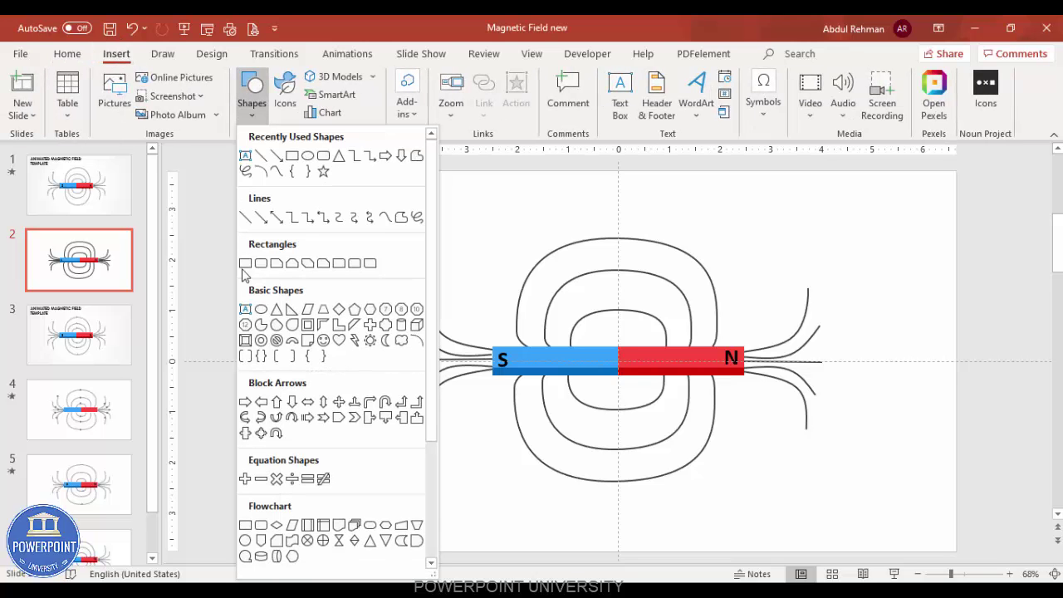
click(277, 310)
drag(683, 235, 696, 242)
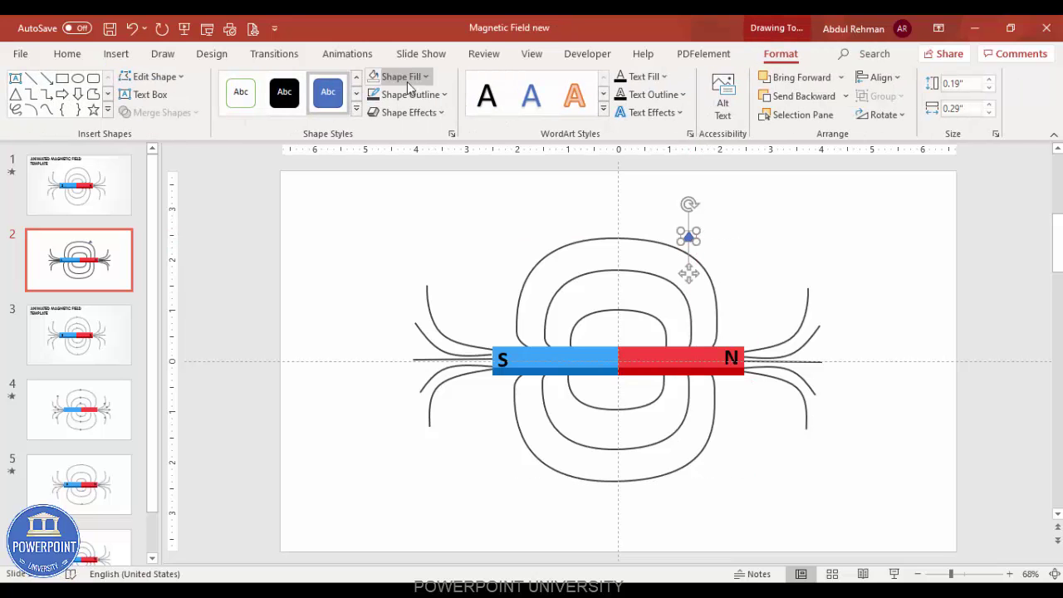
click(405, 96)
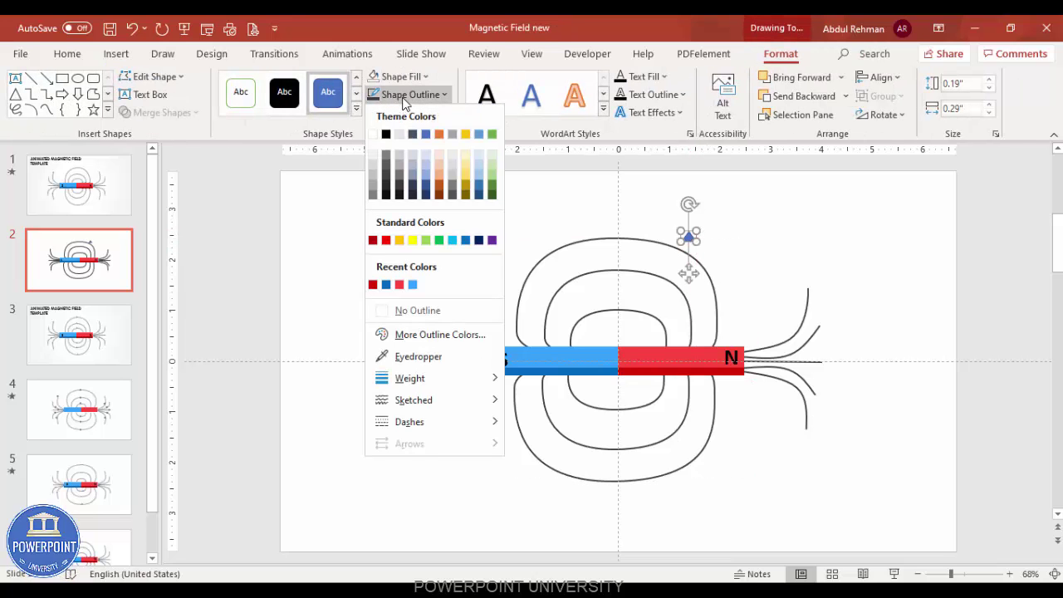
click(414, 304)
click(402, 77)
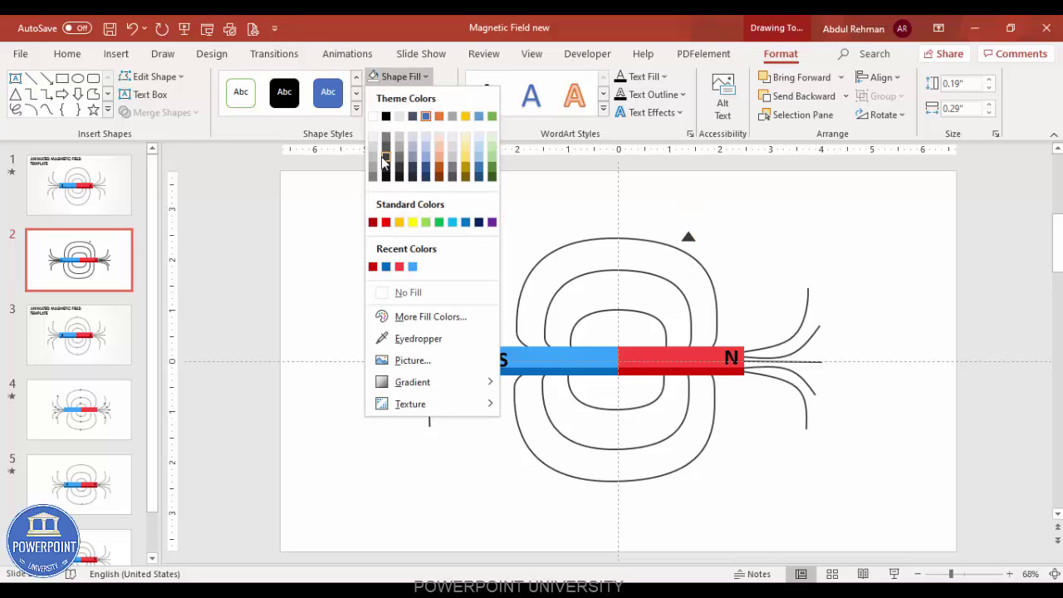
click(386, 157)
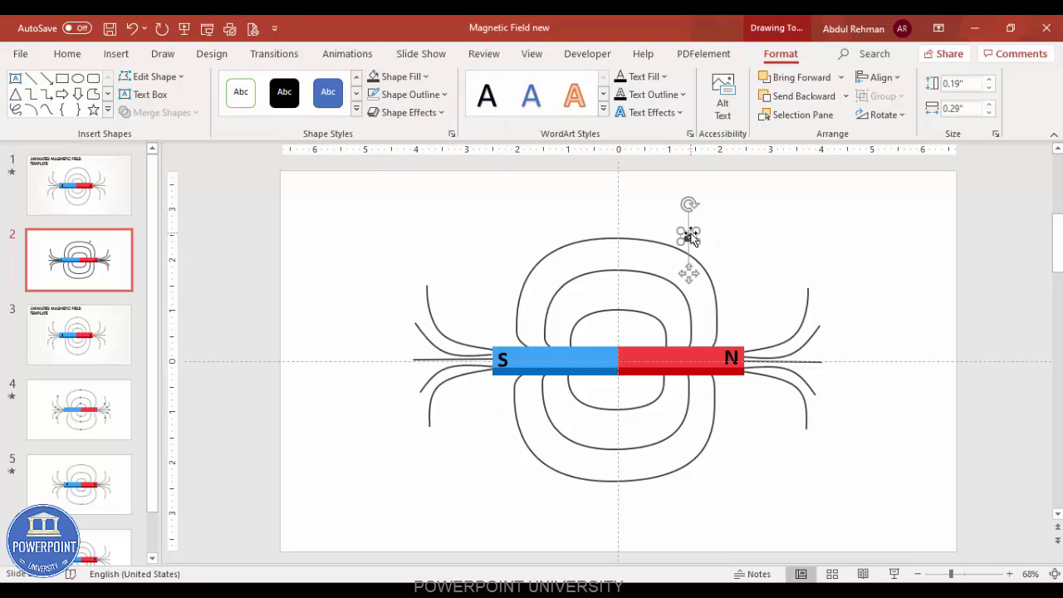
Place the triangle on a field line and flip it vertically to point downward onto the lower loop.
drag(690, 238, 666, 341)
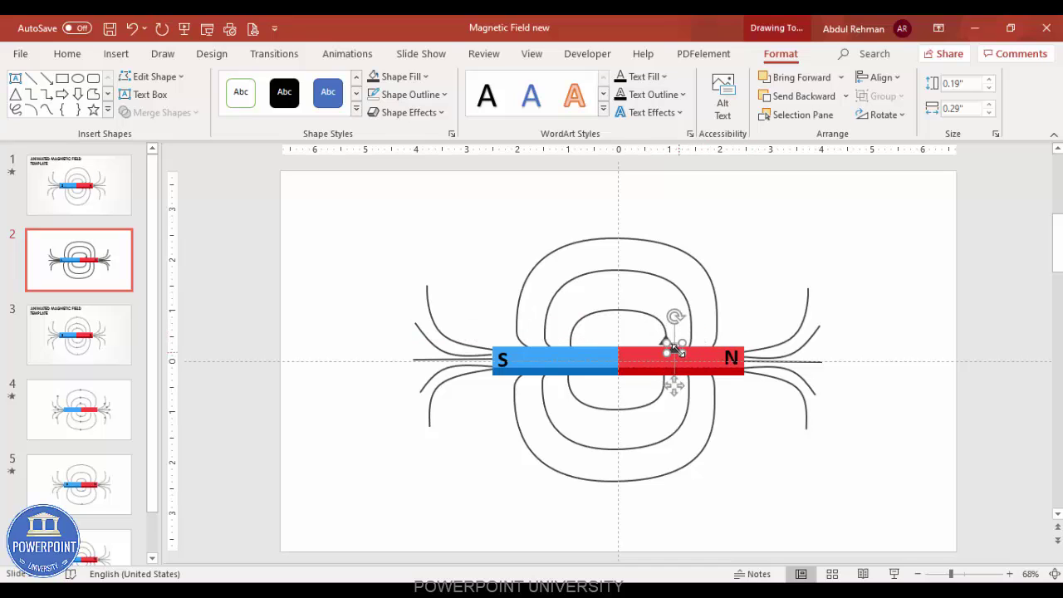
key(ctrl+z)
drag(686, 343, 670, 404)
click(880, 117)
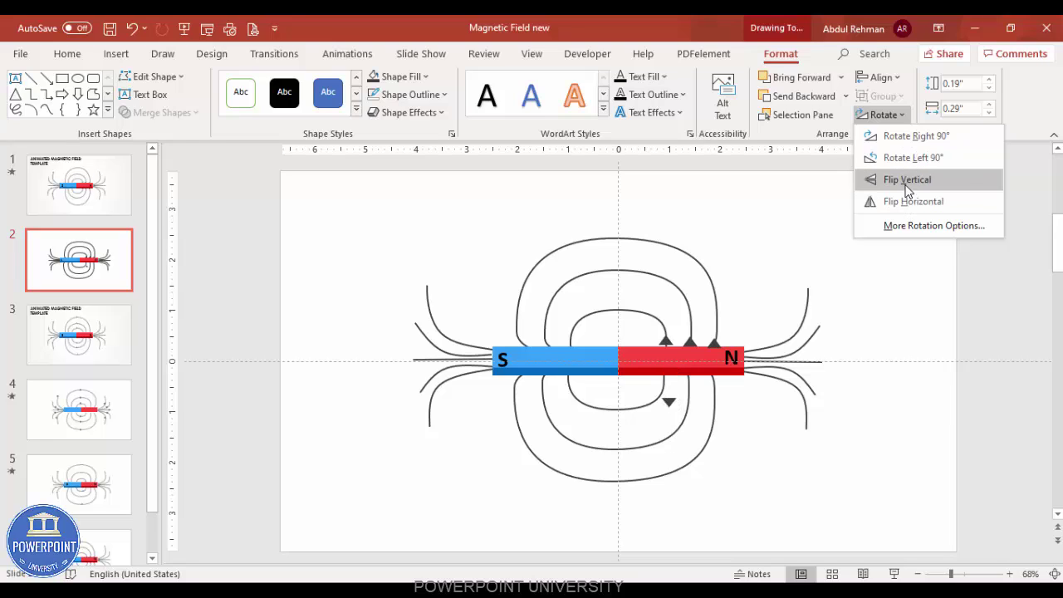
click(906, 181)
drag(669, 400, 664, 380)
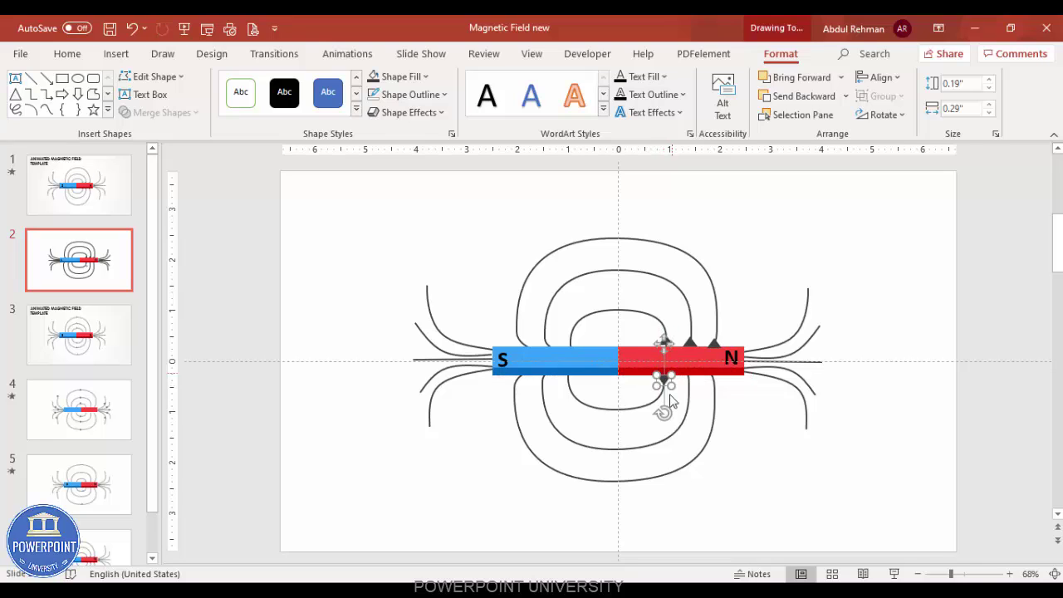